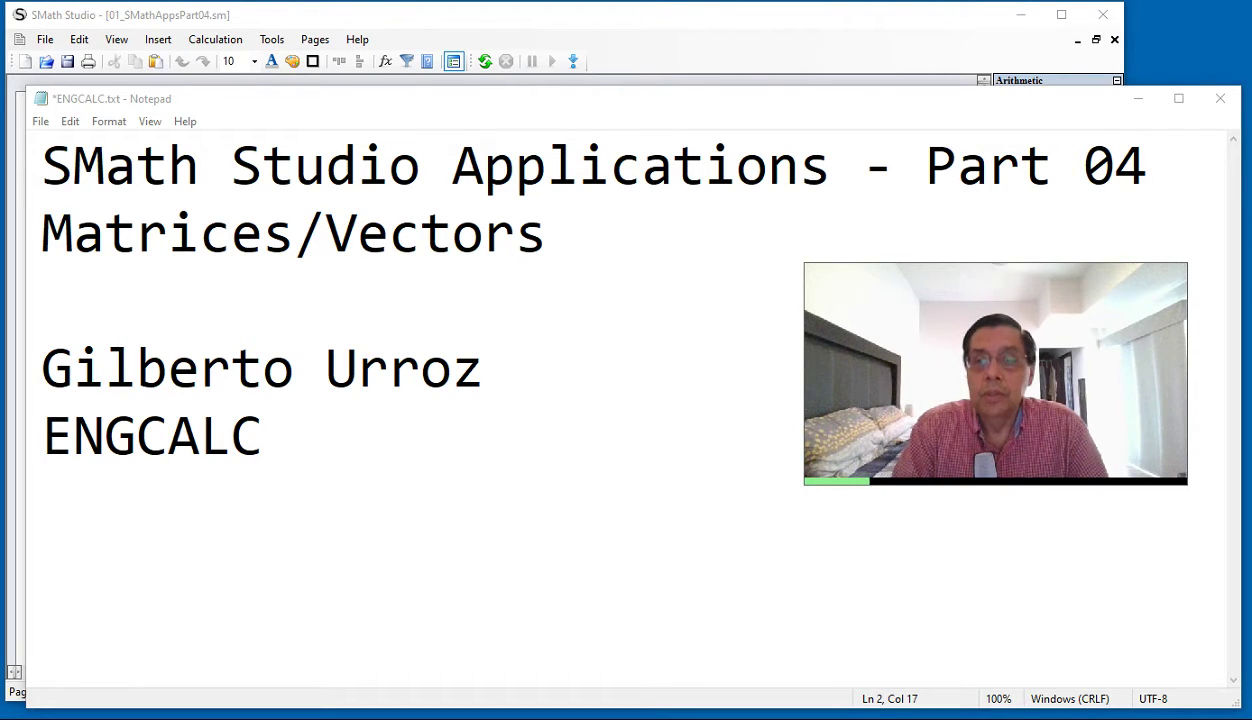
- Bring the SMath Studio worksheet 01_SMathAppsPart04.sm in front of Notepad
click(875, 45)
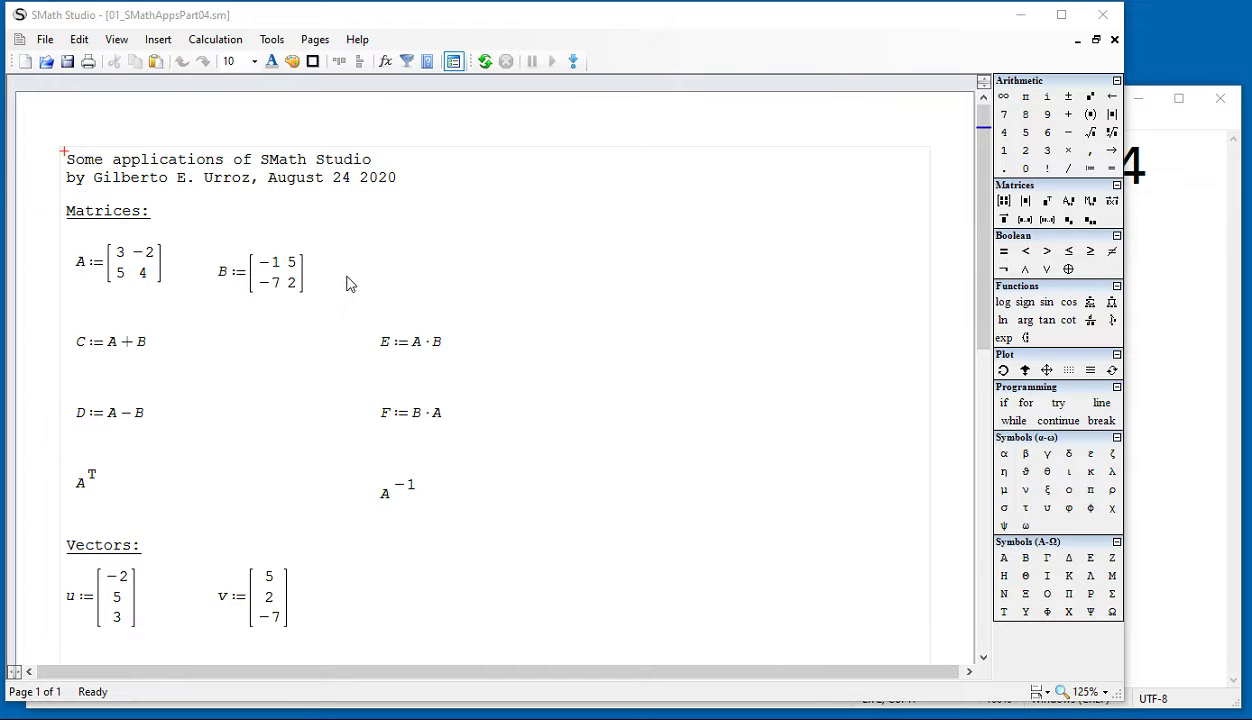
drag(337, 272, 303, 276)
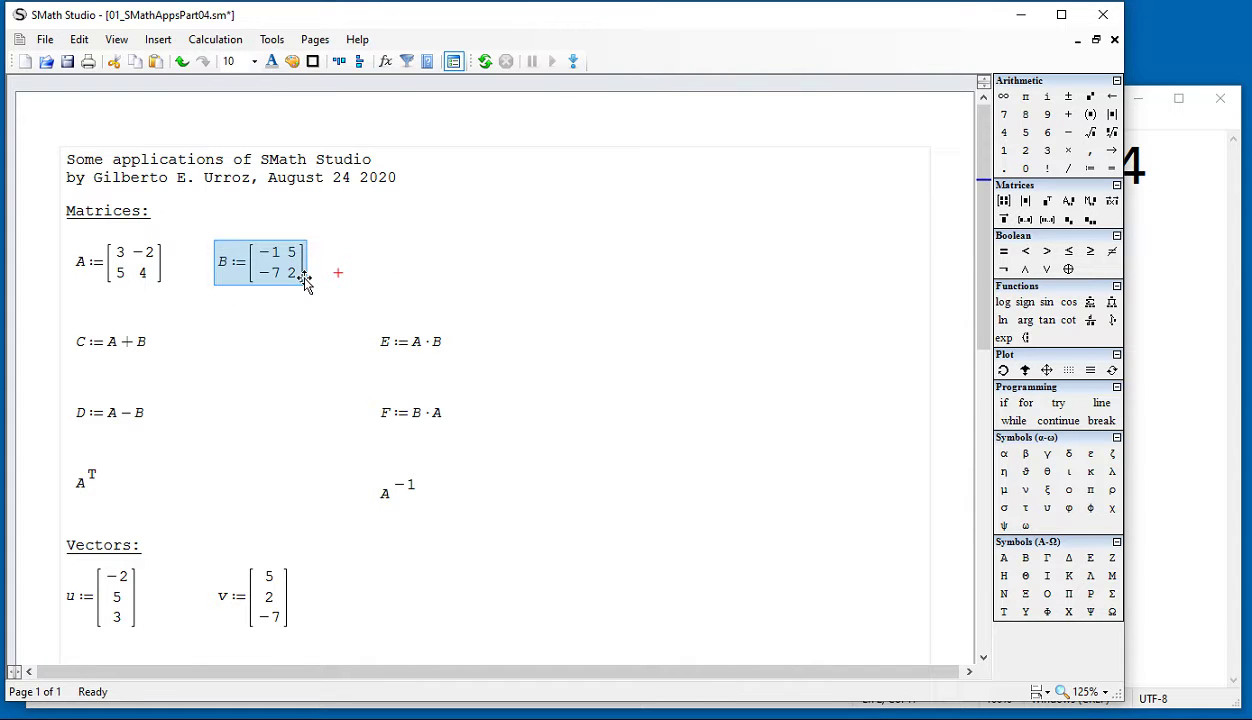
click(613, 274)
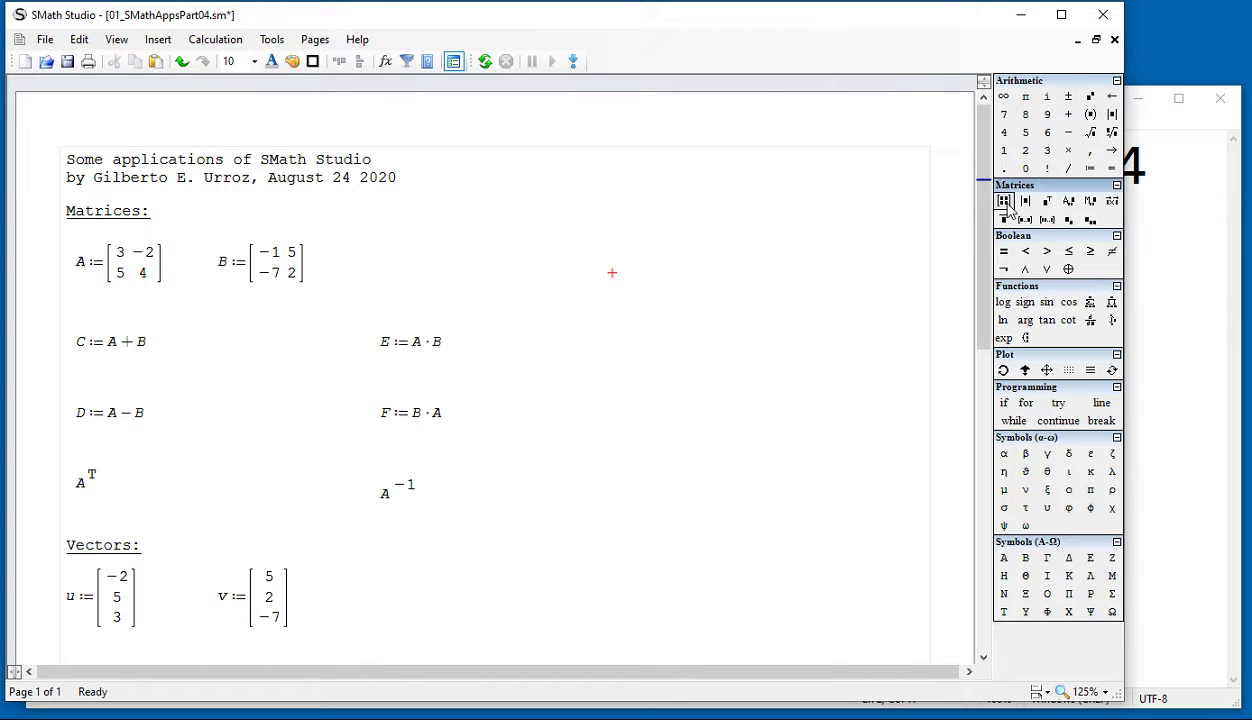
click(621, 285)
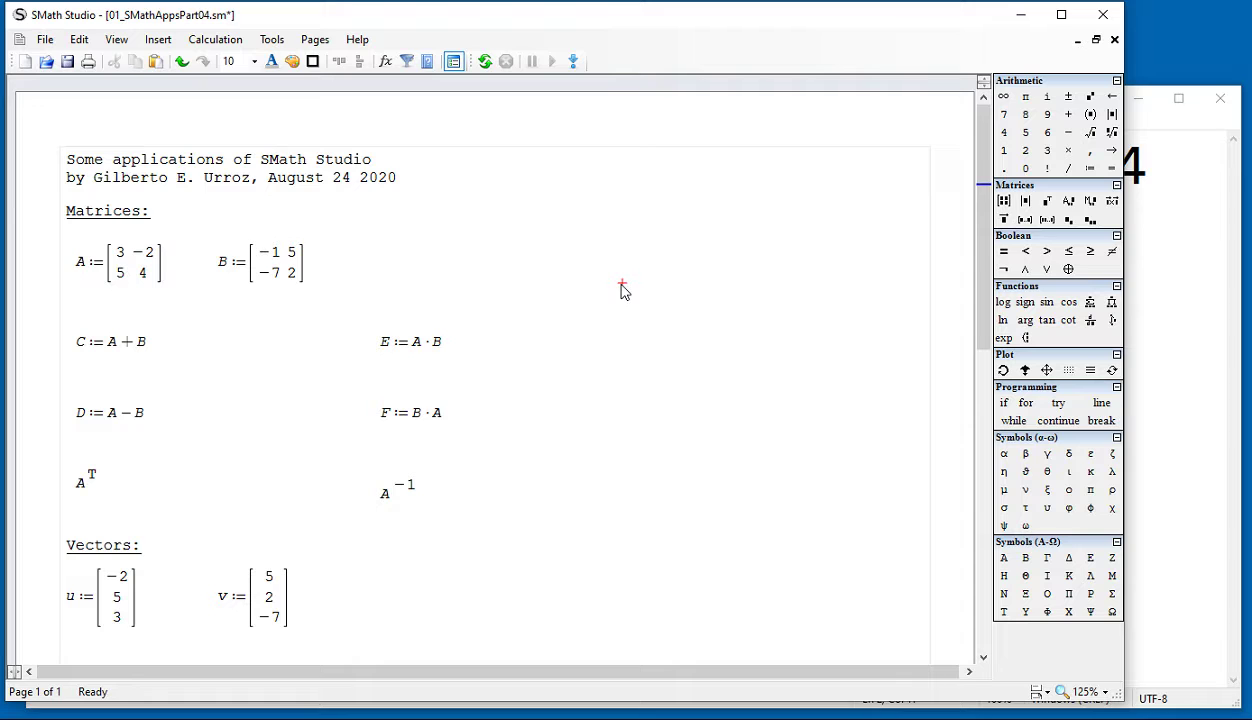
key(ctrl+m)
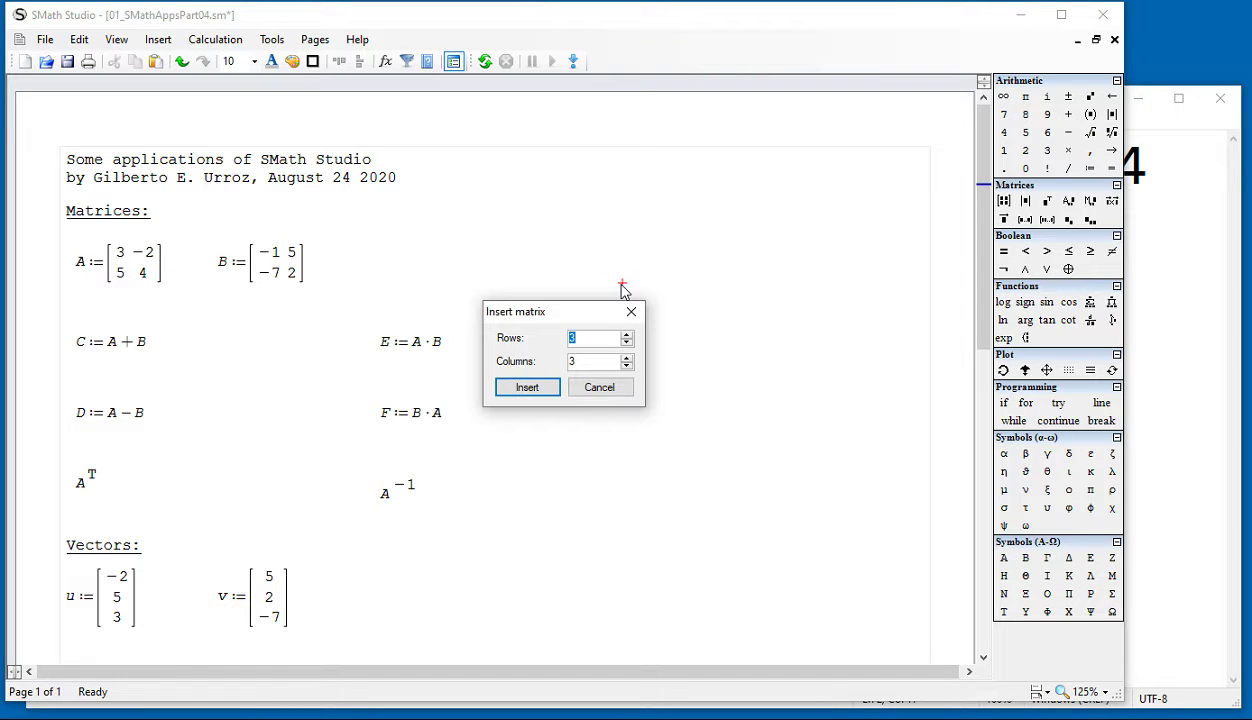
click(546, 389)
text(2)
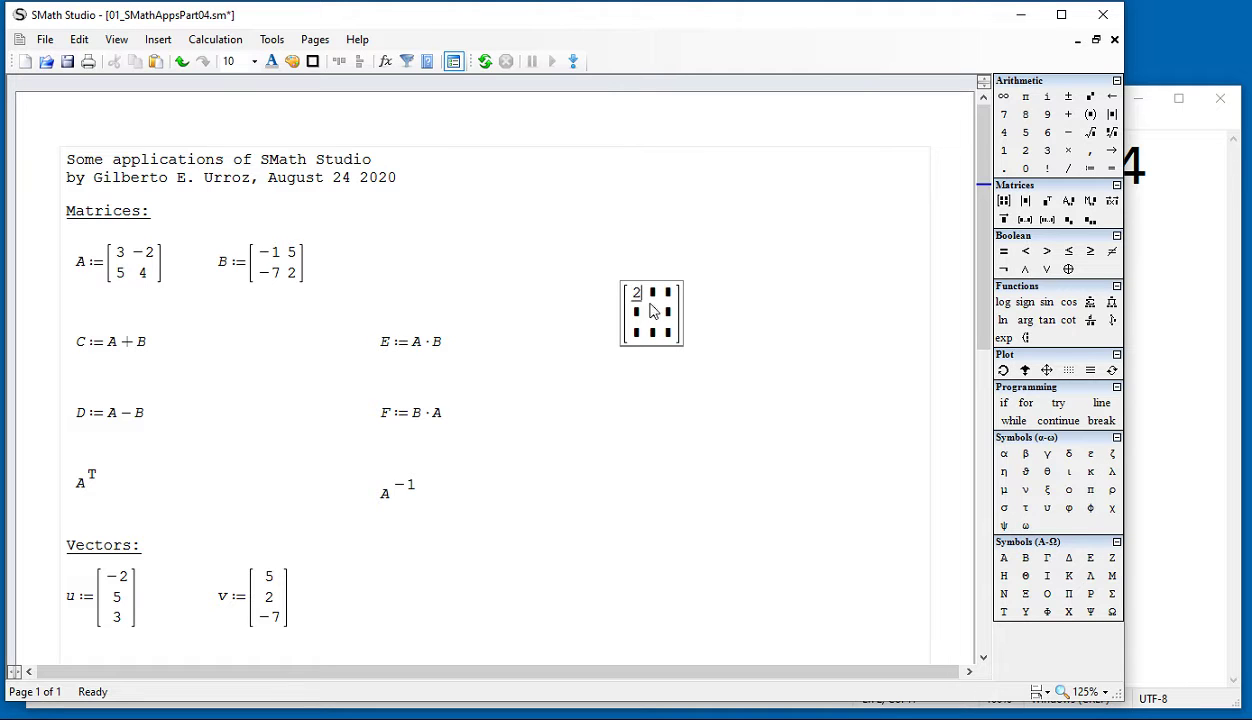
key(Tab)
text(3)
click(713, 333)
drag(713, 333, 600, 278)
key(Delete)
drag(355, 280, 68, 236)
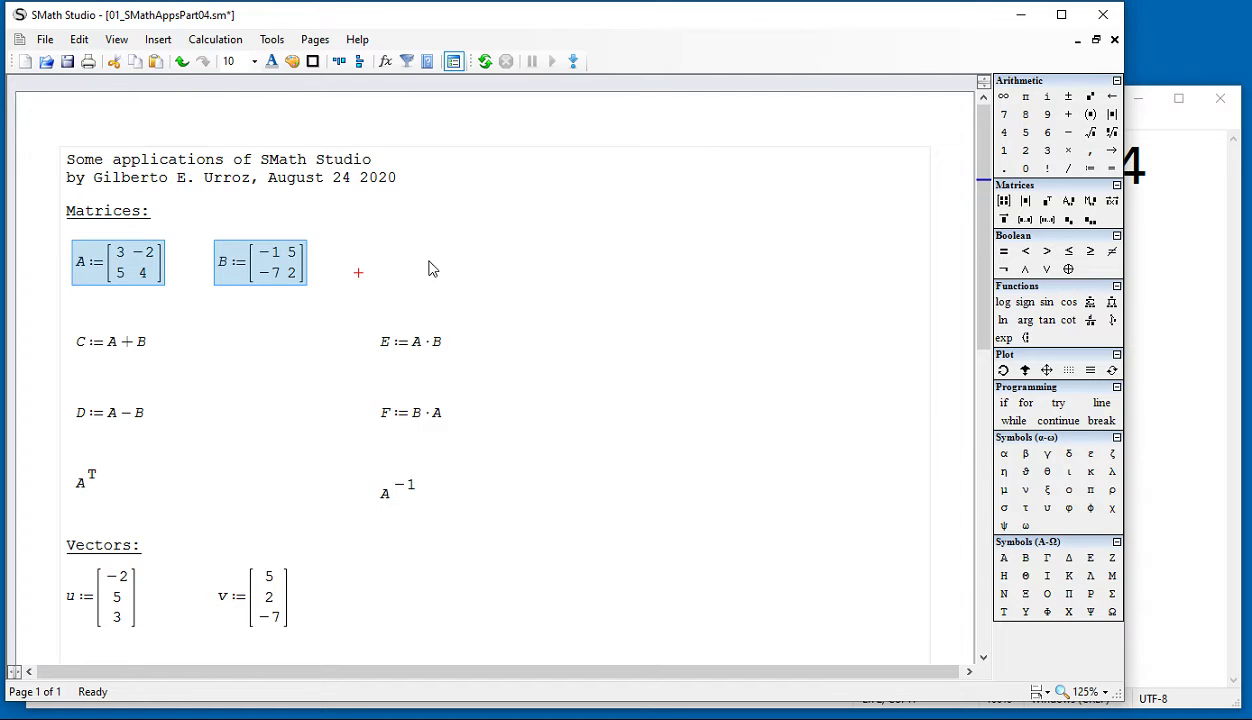
- Append = to C := A + B and D := A − B, showing [2 3; −2 6] and [4 −7; 12 2]
click(521, 266)
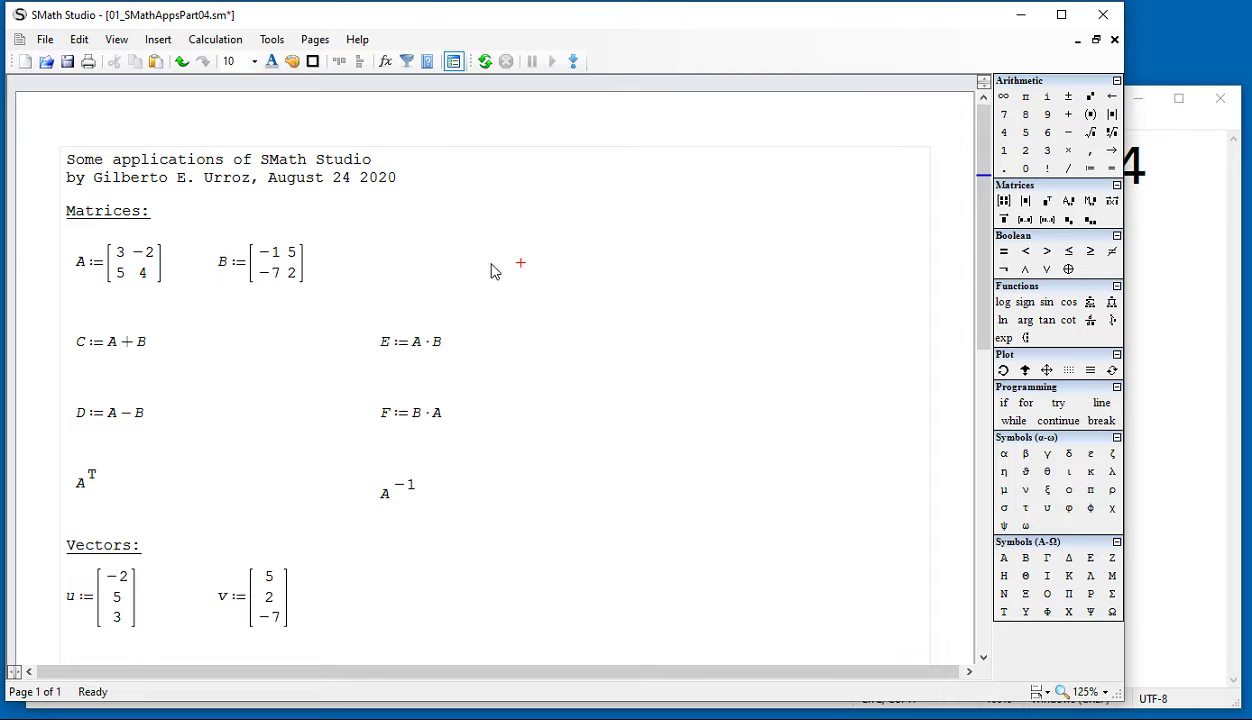
click(147, 344)
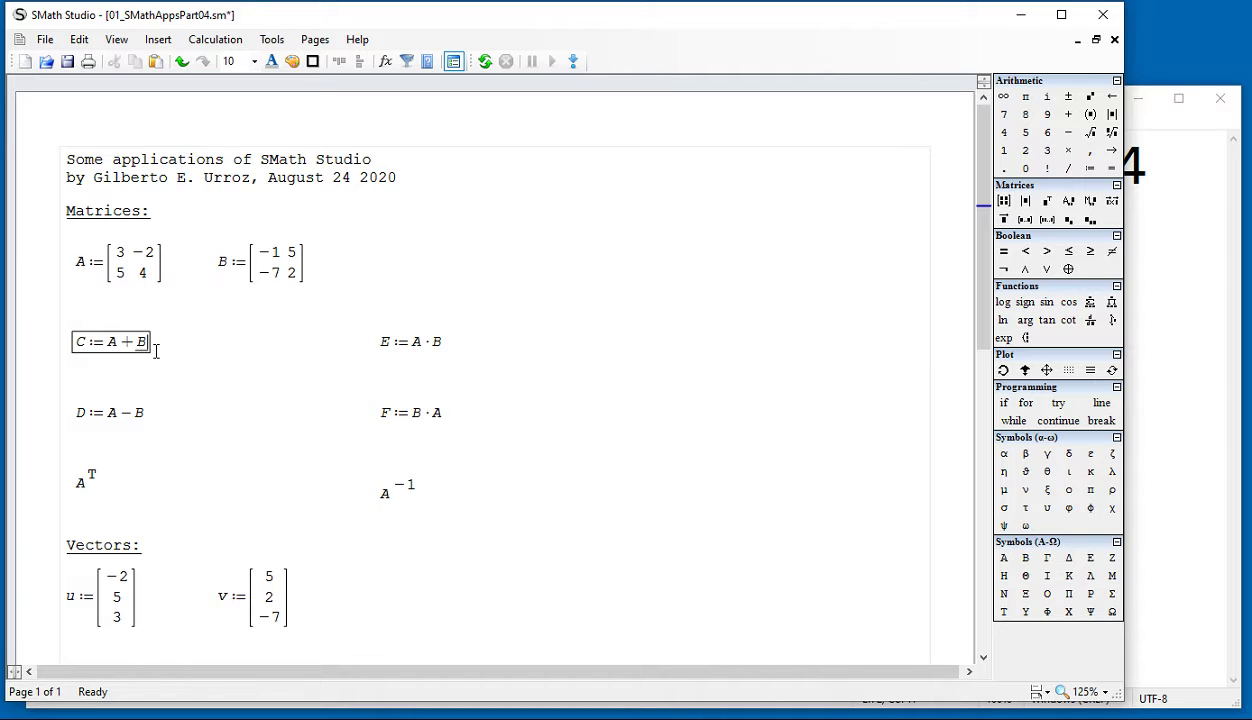
text(= [2 3; -2 6)
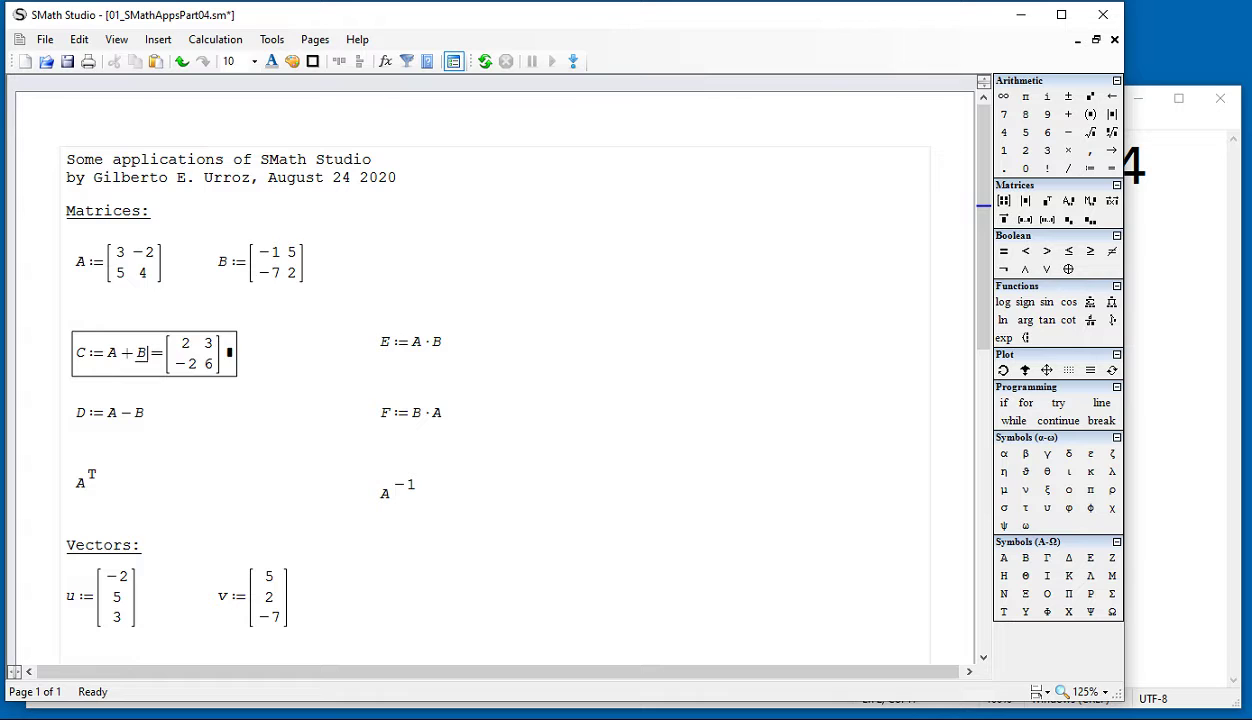
click(247, 415)
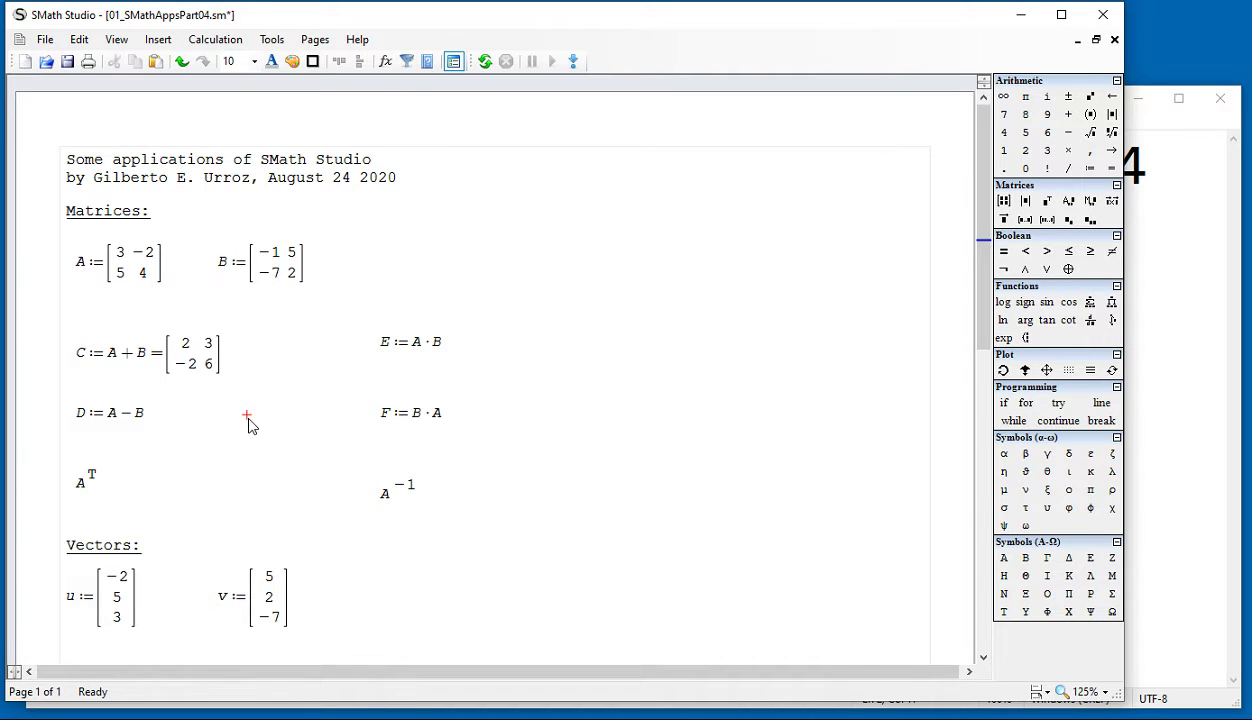
click(147, 423)
text(= [4 −7; 12 2)
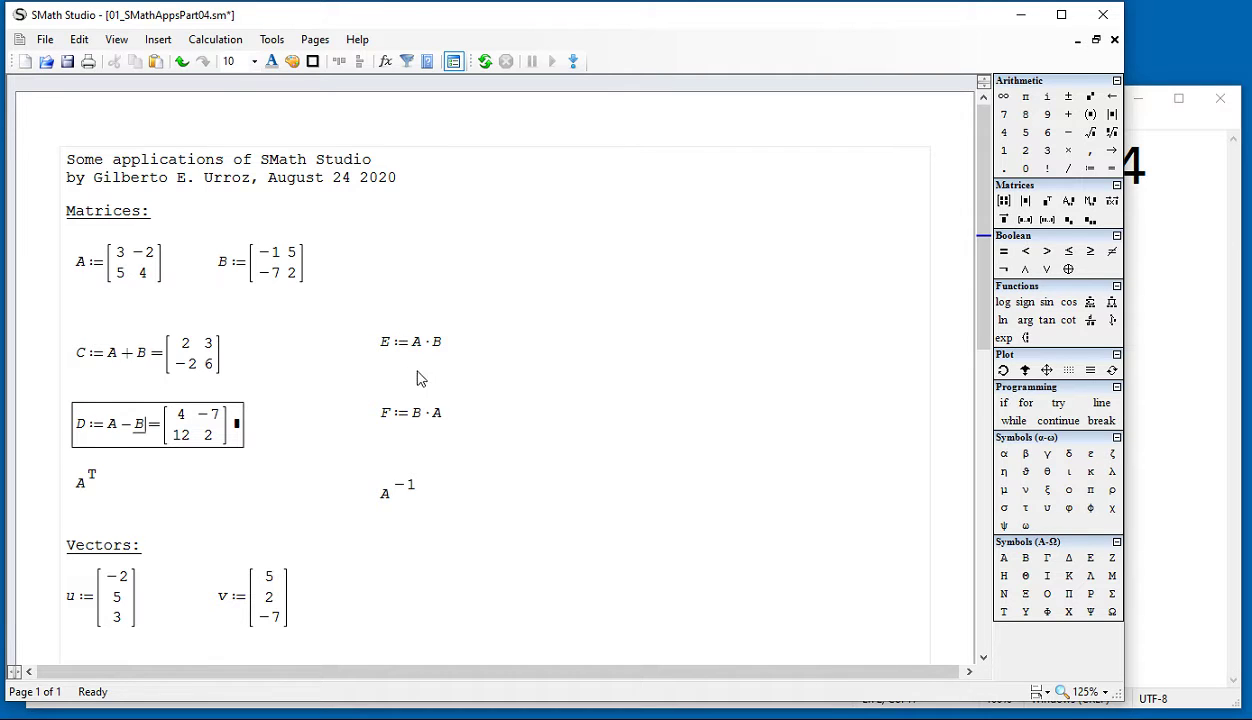
- Append = to E := A·B and F := B·A, showing [11 11; −33 33] and [22 22; −11 22]
click(450, 355)
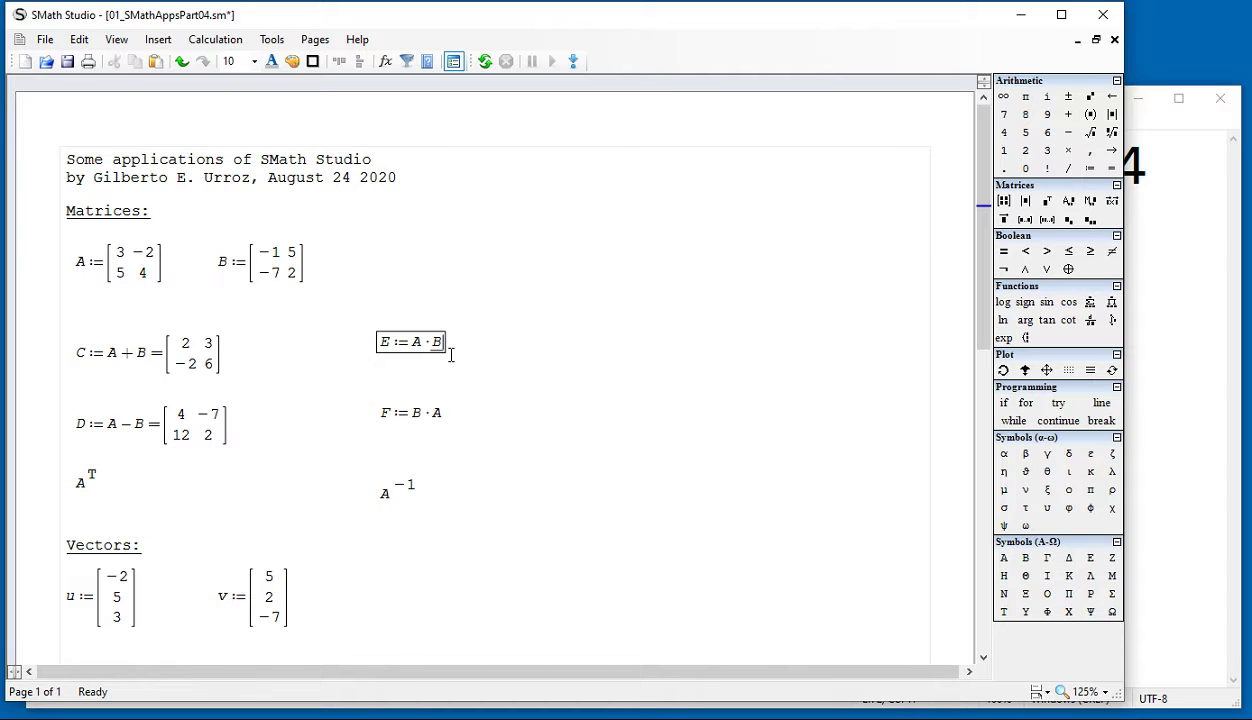
text(= [11 11; −33 33)
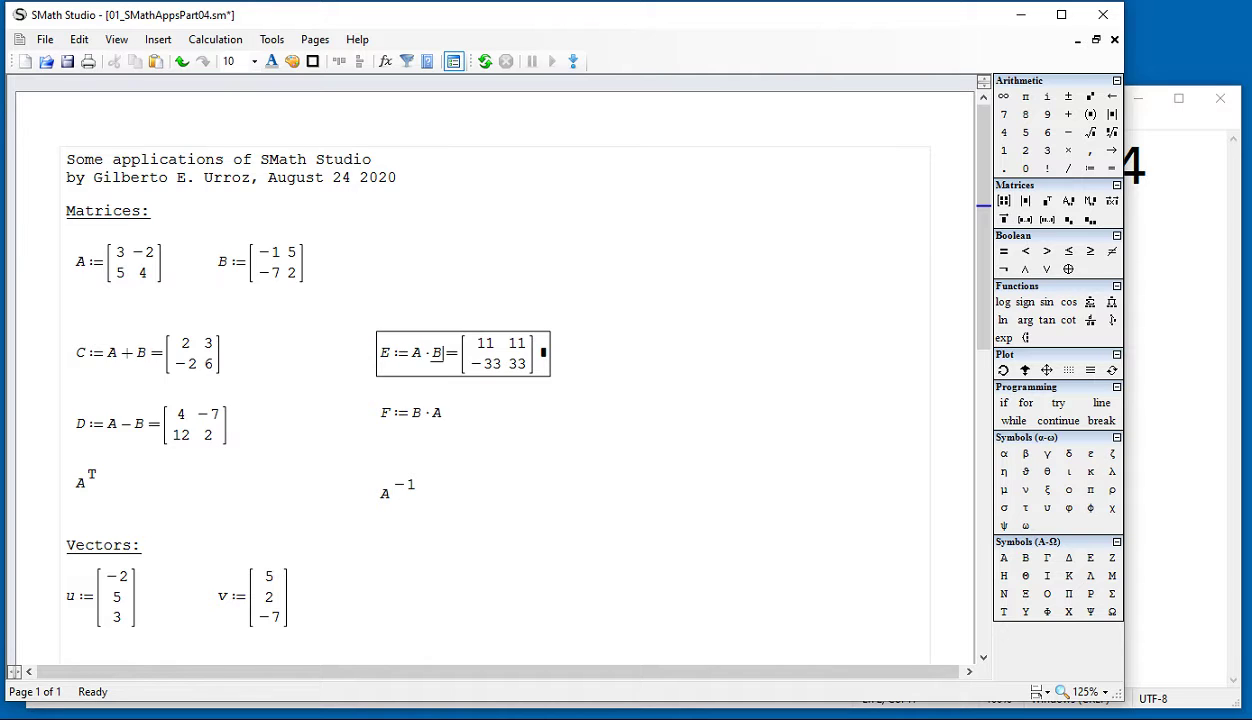
click(447, 422)
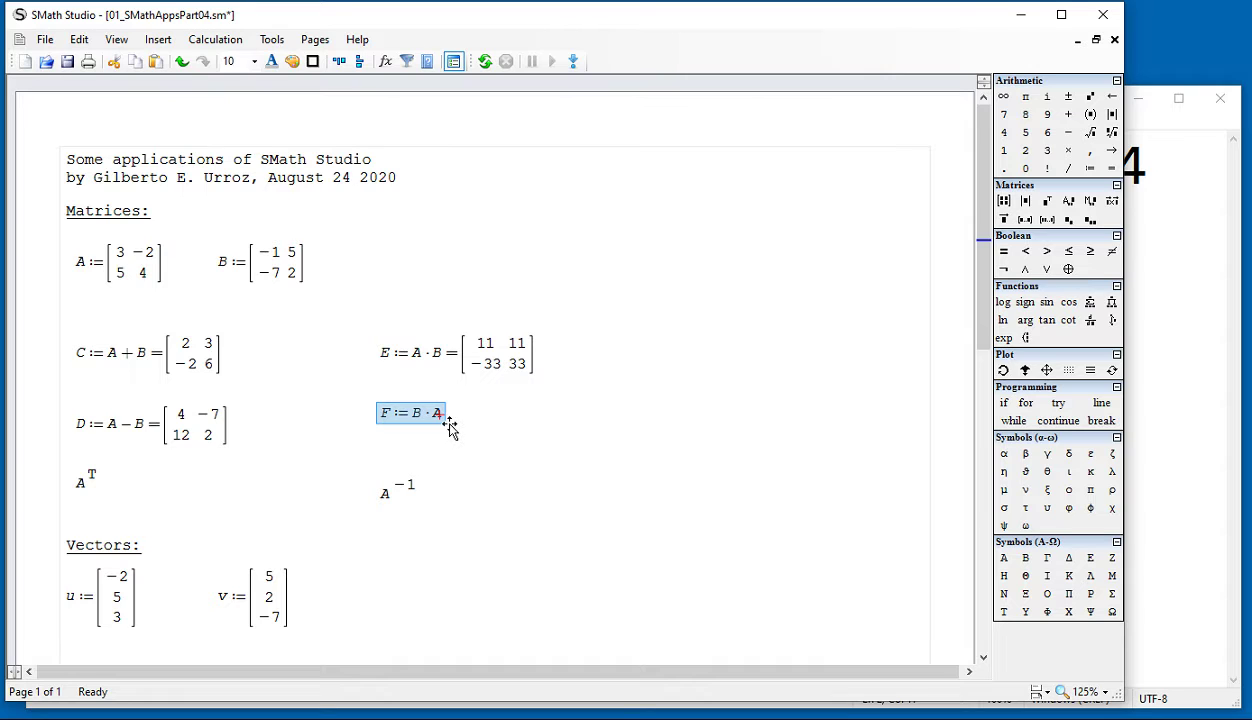
key(Escape)
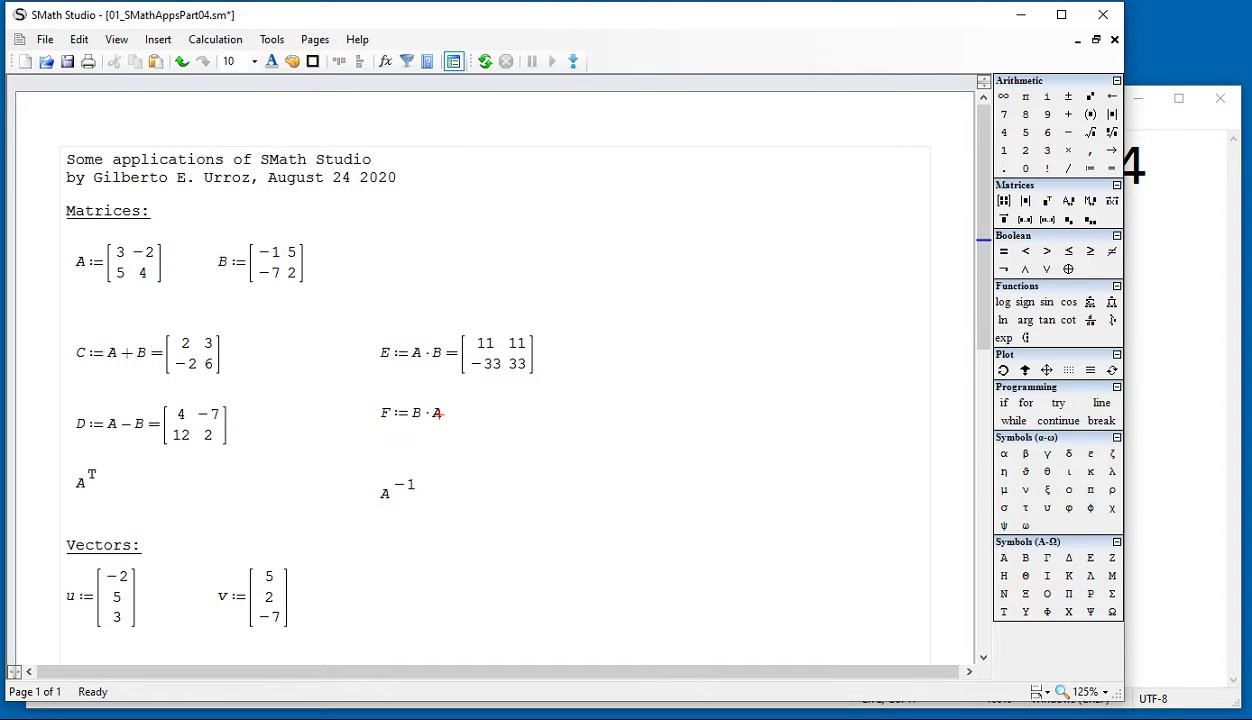
click(448, 426)
text(= [22 22; −11 22)
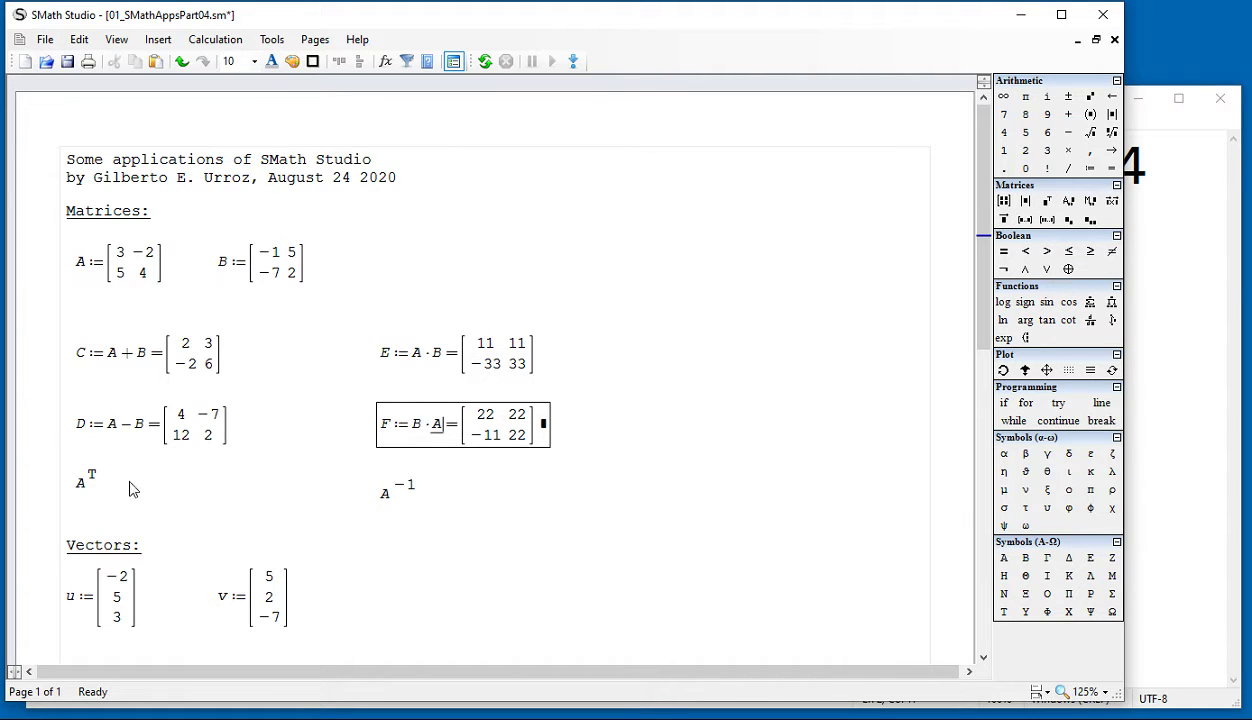
drag(130, 496, 84, 478)
key(Delete)
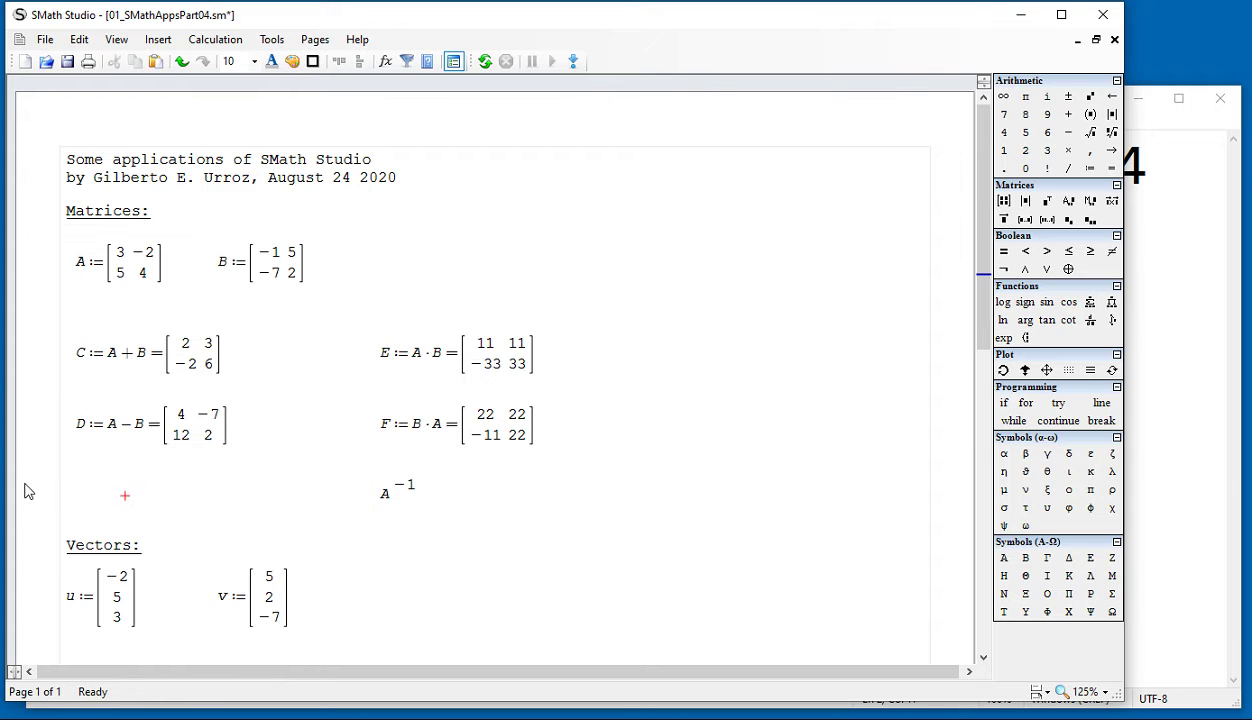
click(74, 487)
text(A)
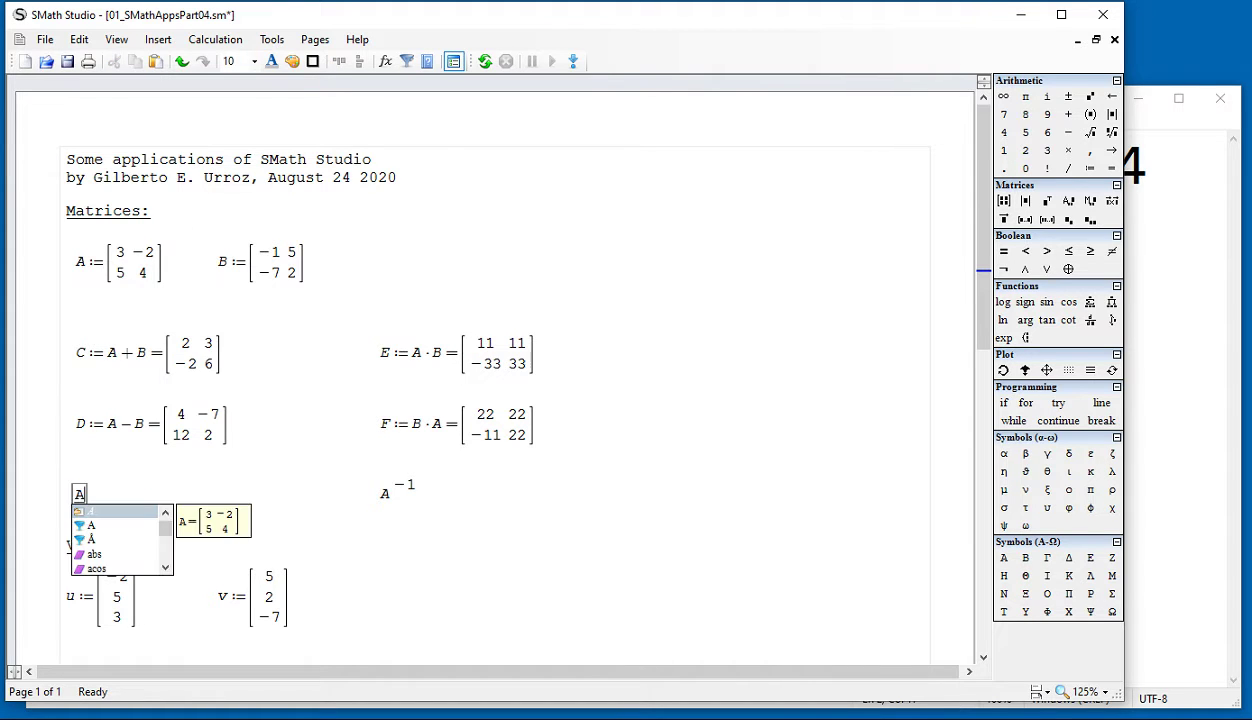
click(1047, 201)
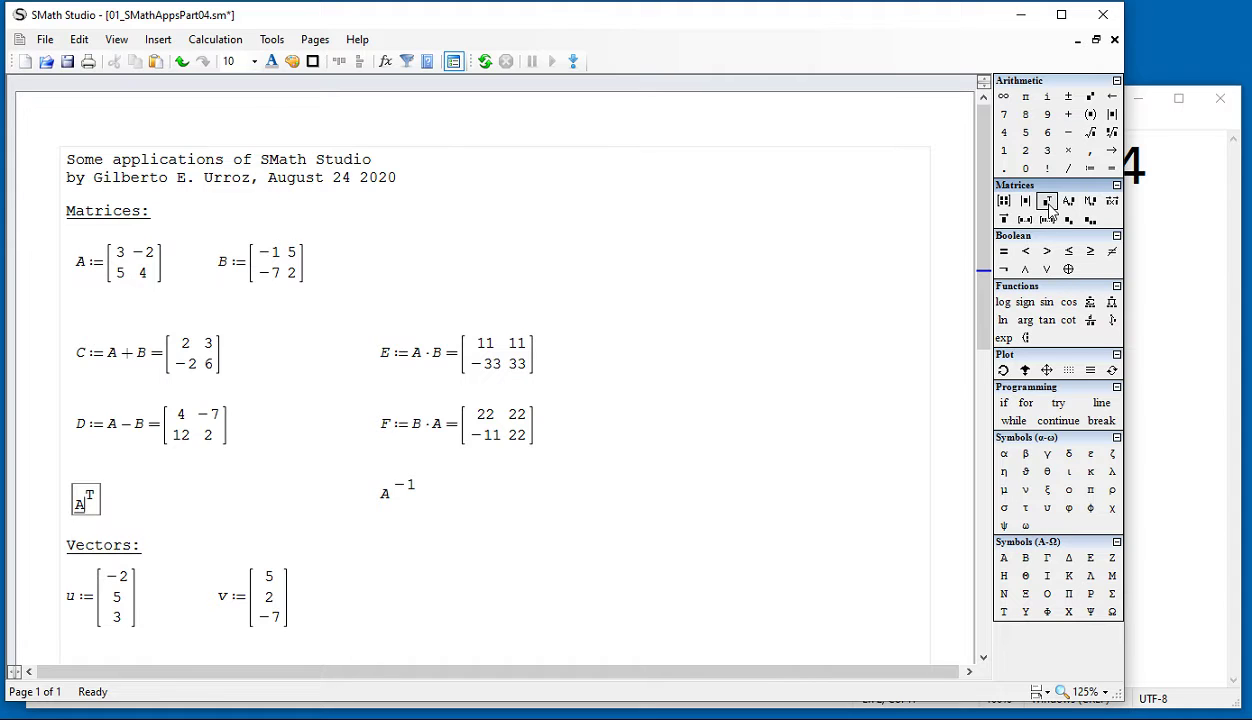
text(= [3 5; -2 4)
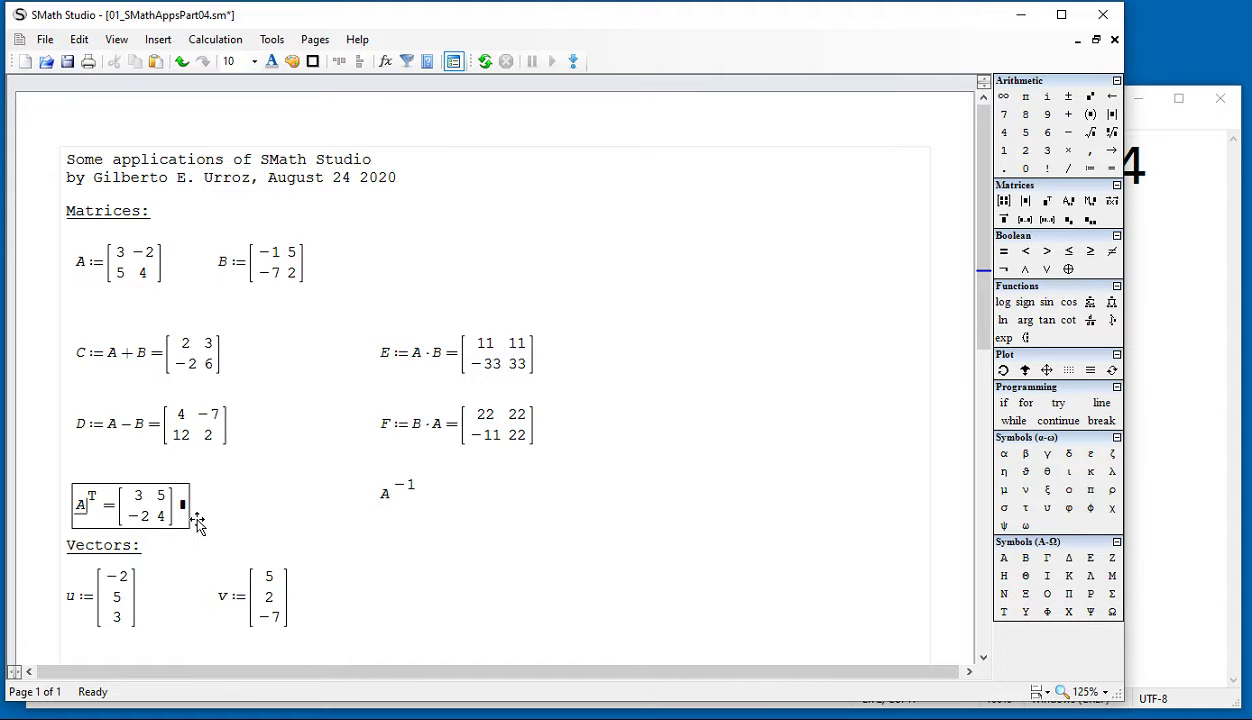
mouse_move(216, 506)
mouse_down()
mouse_move(160, 495)
mouse_move(195, 505)
mouse_up()
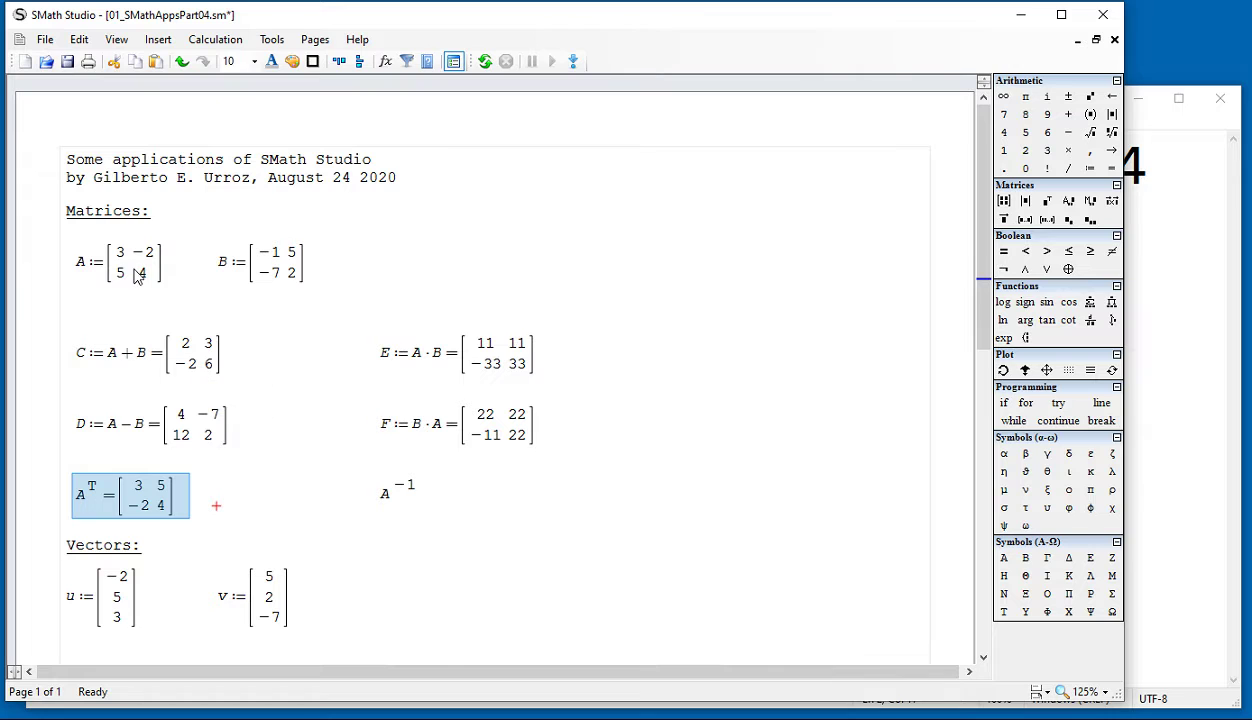
drag(175, 283, 133, 280)
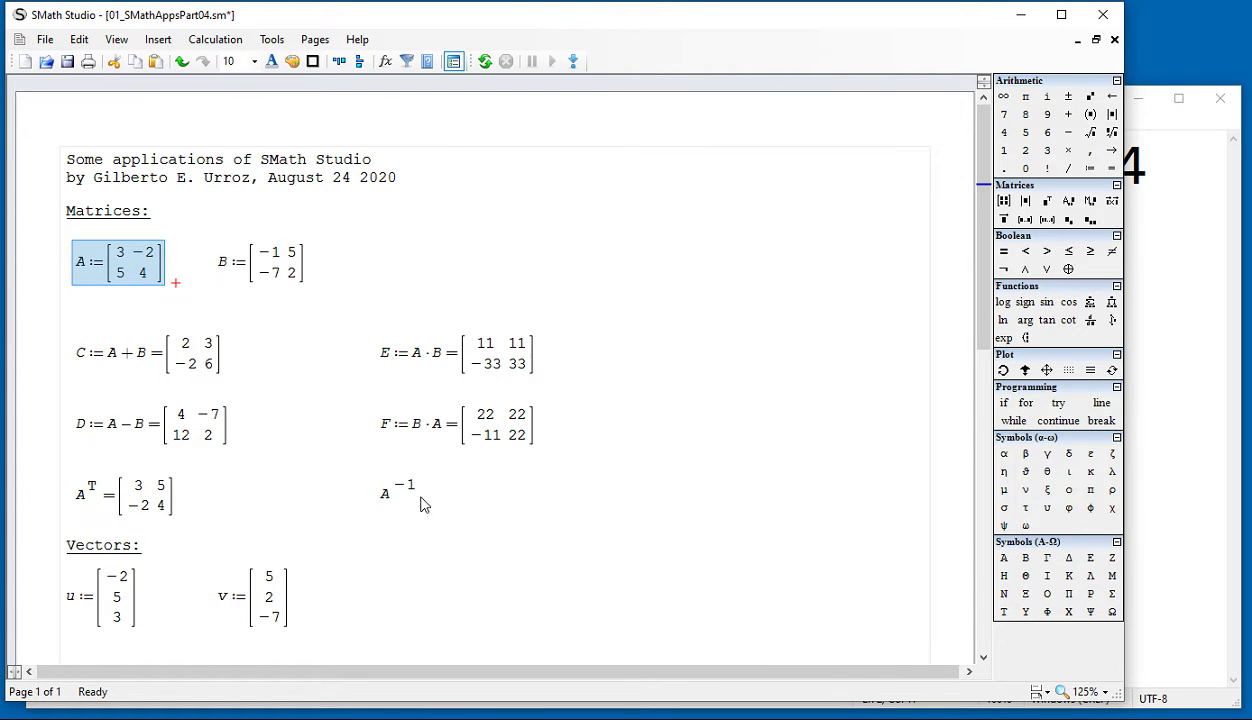
- Replace the unevaluated A⁻¹ with A^-1= beside Aᵀ, showing the decimal inverse level with it
drag(440, 515, 380, 478)
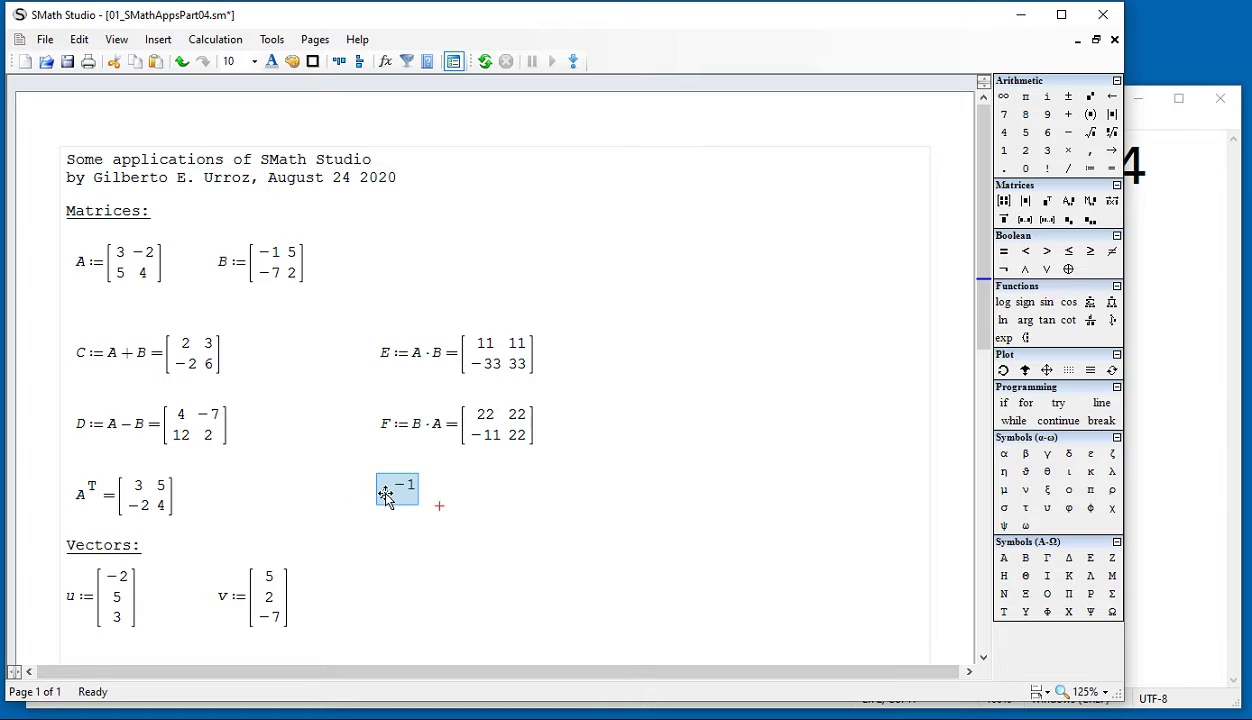
key(Delete)
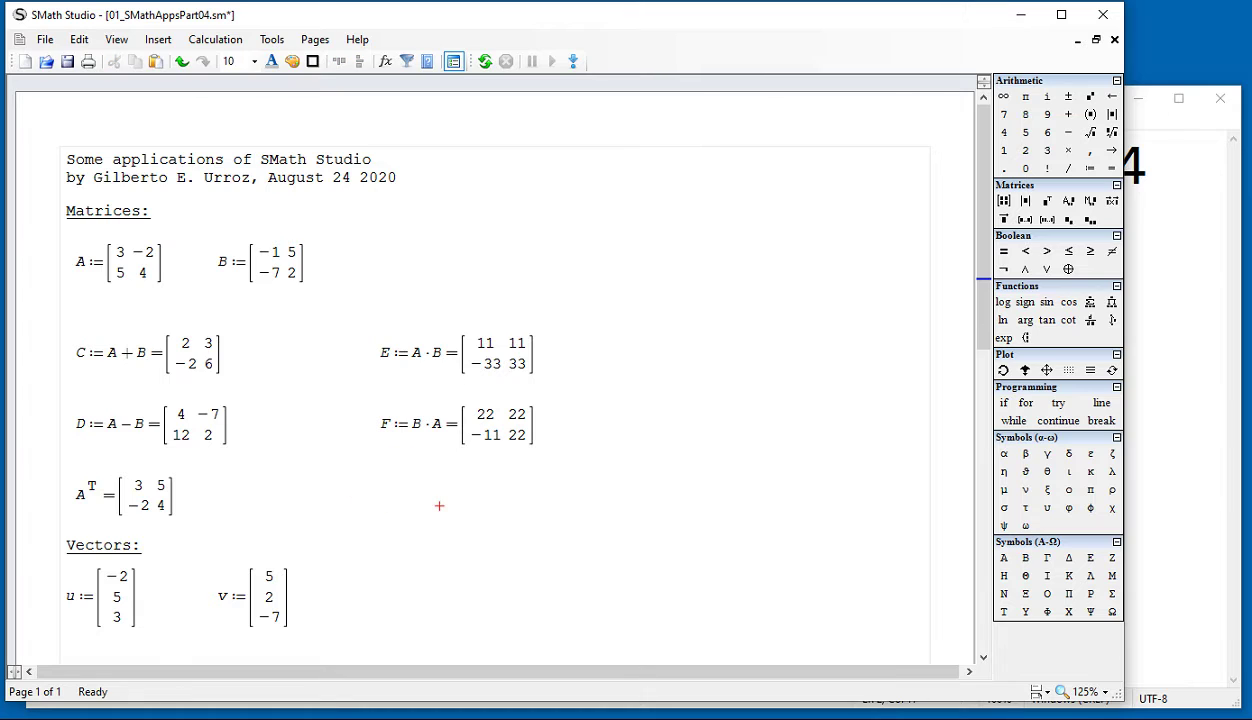
click(369, 496)
text(A)
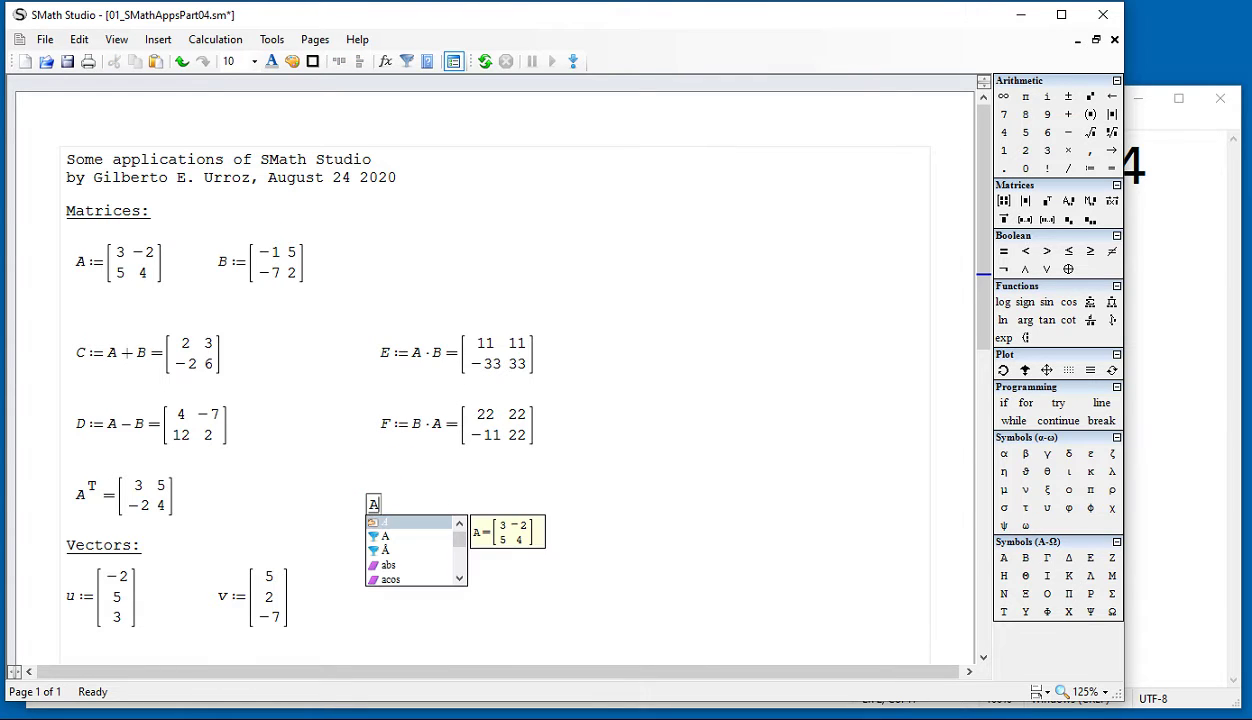
text(^-1)
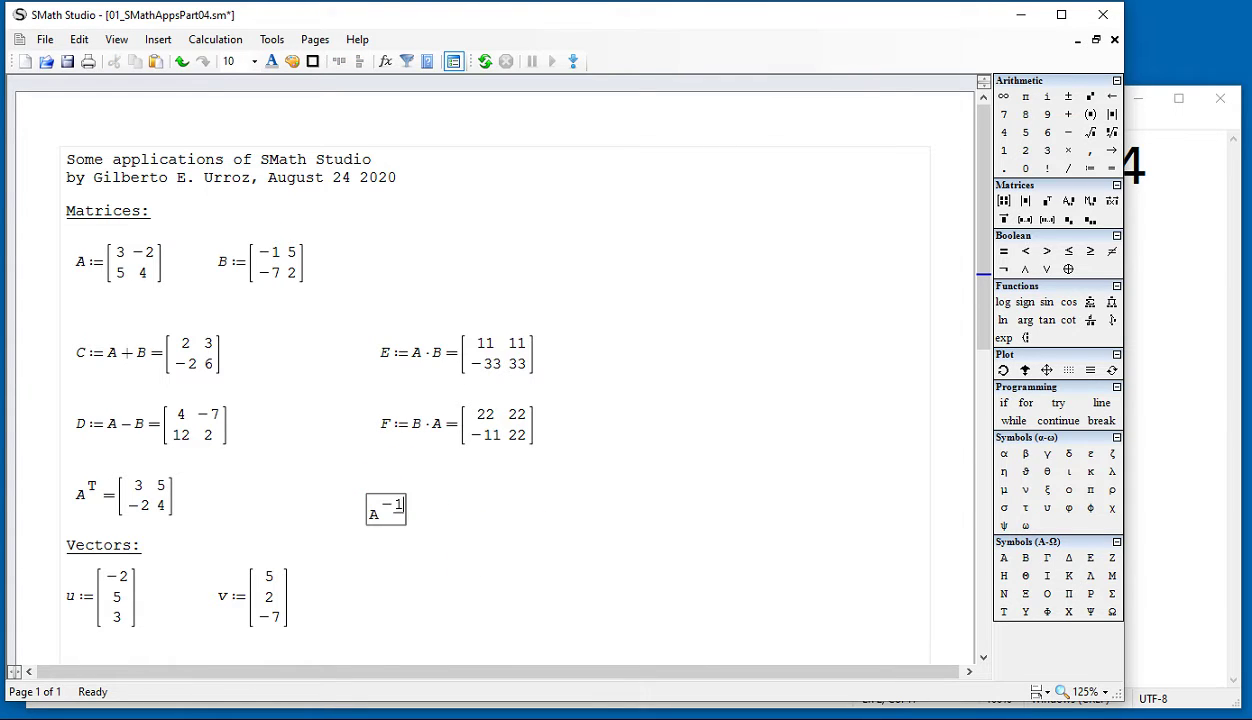
text(=[0.1818 0.0909; -0.2273 0.1364)
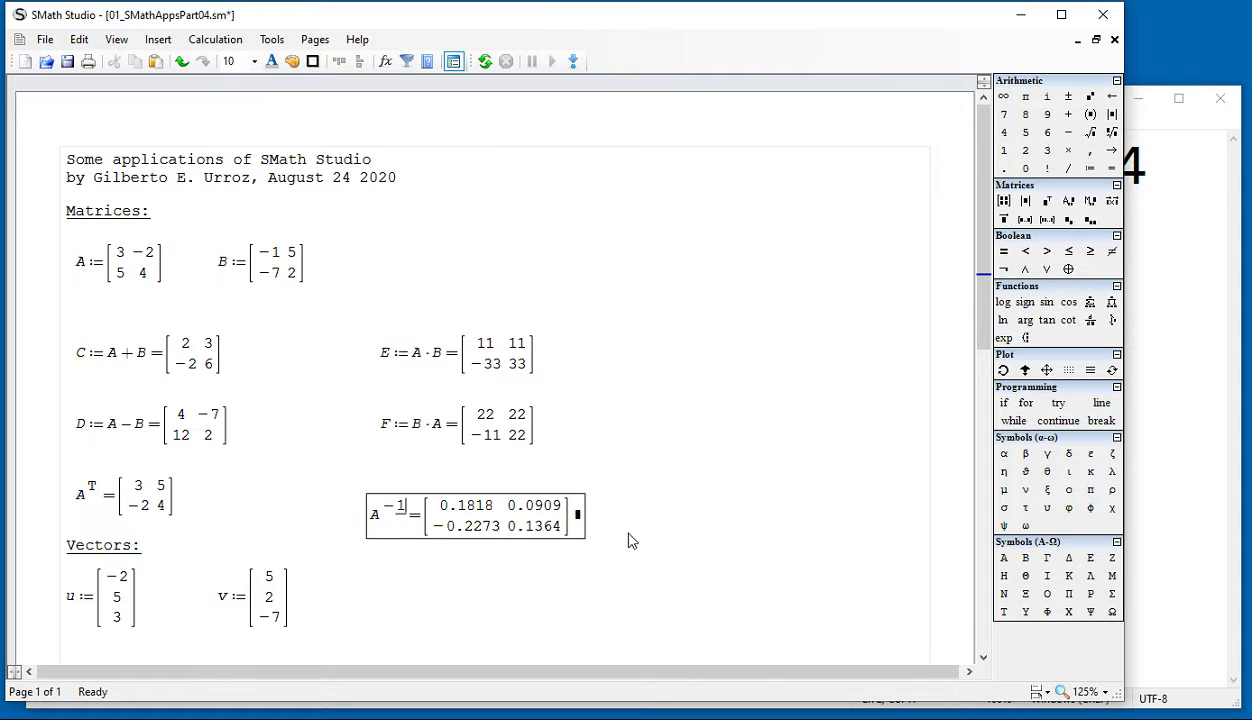
click(626, 548)
drag(626, 548, 592, 510)
- Add a second A^-1= showing the exact-fraction inverse [2/11 1/11; −5/22 3/22] in line with Aᵀ
click(651, 498)
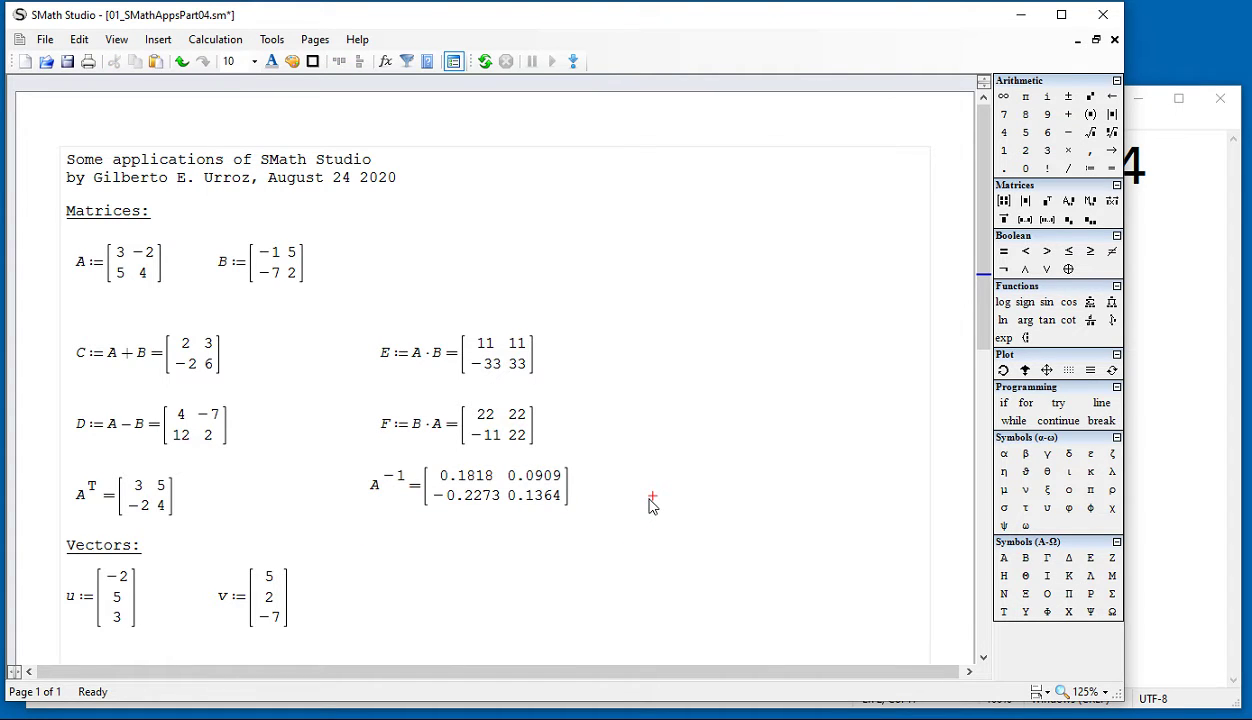
text(A)
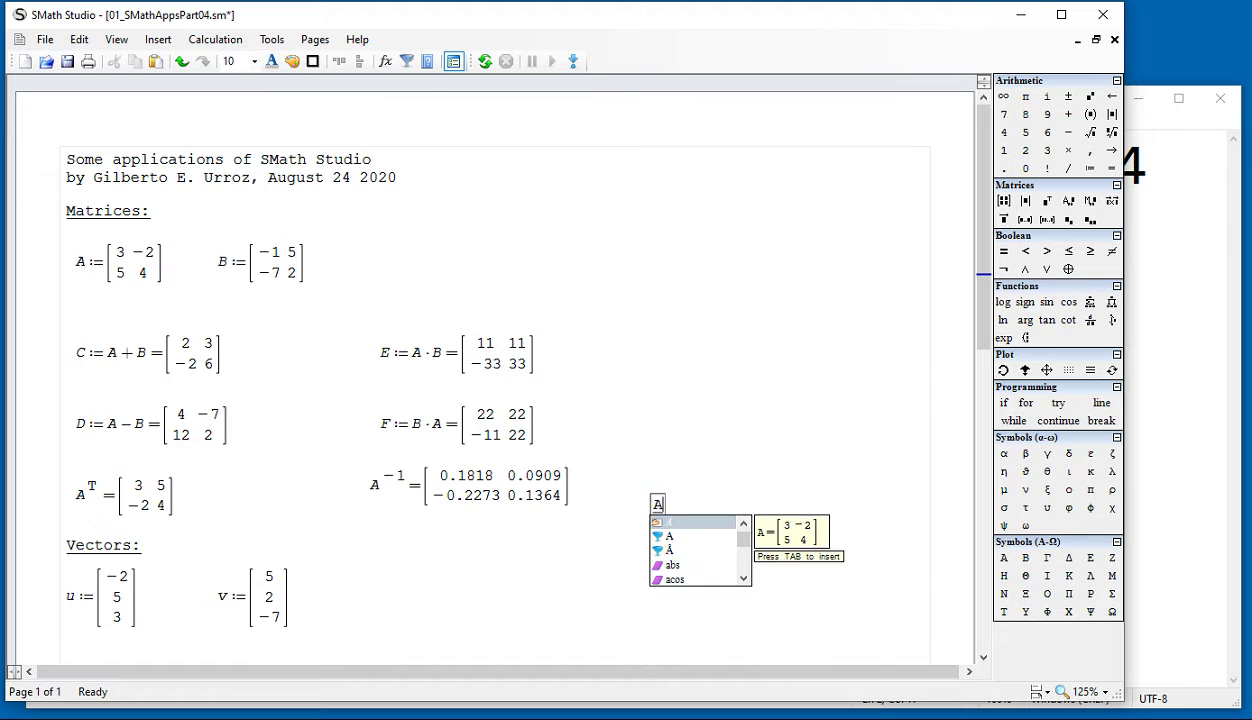
text(^-1)
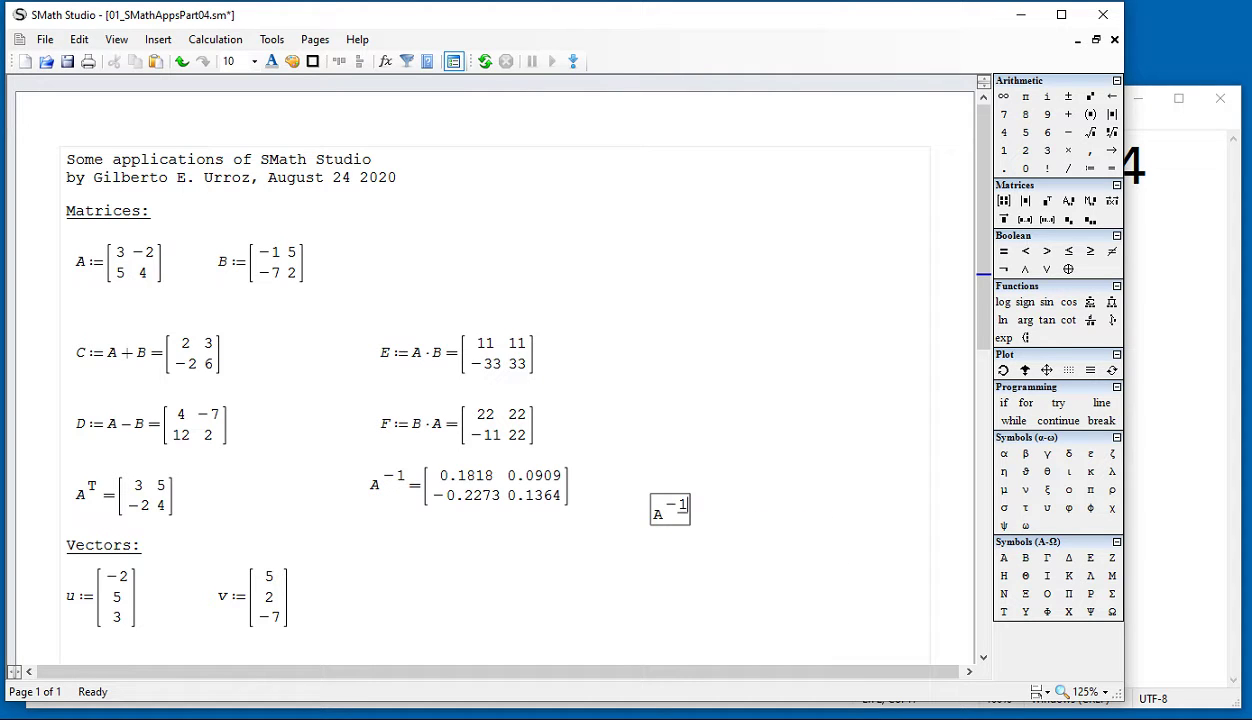
text(=)
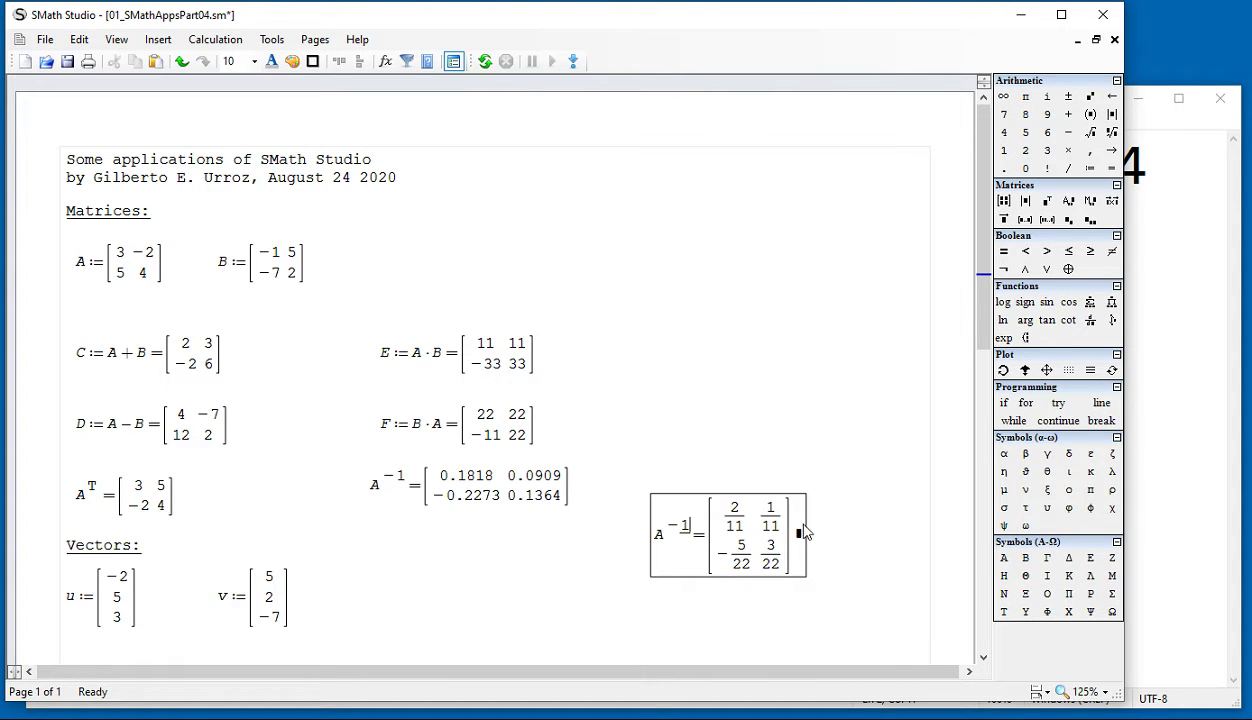
click(855, 560)
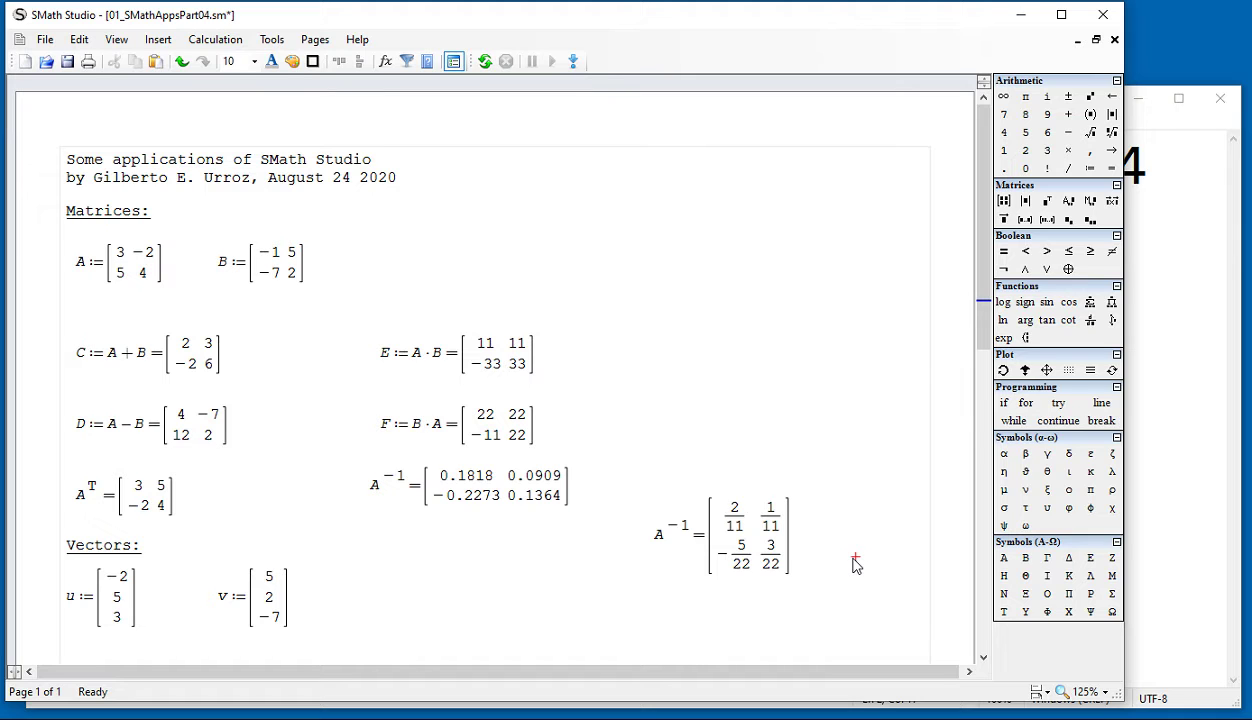
drag(635, 480, 791, 510)
click(846, 540)
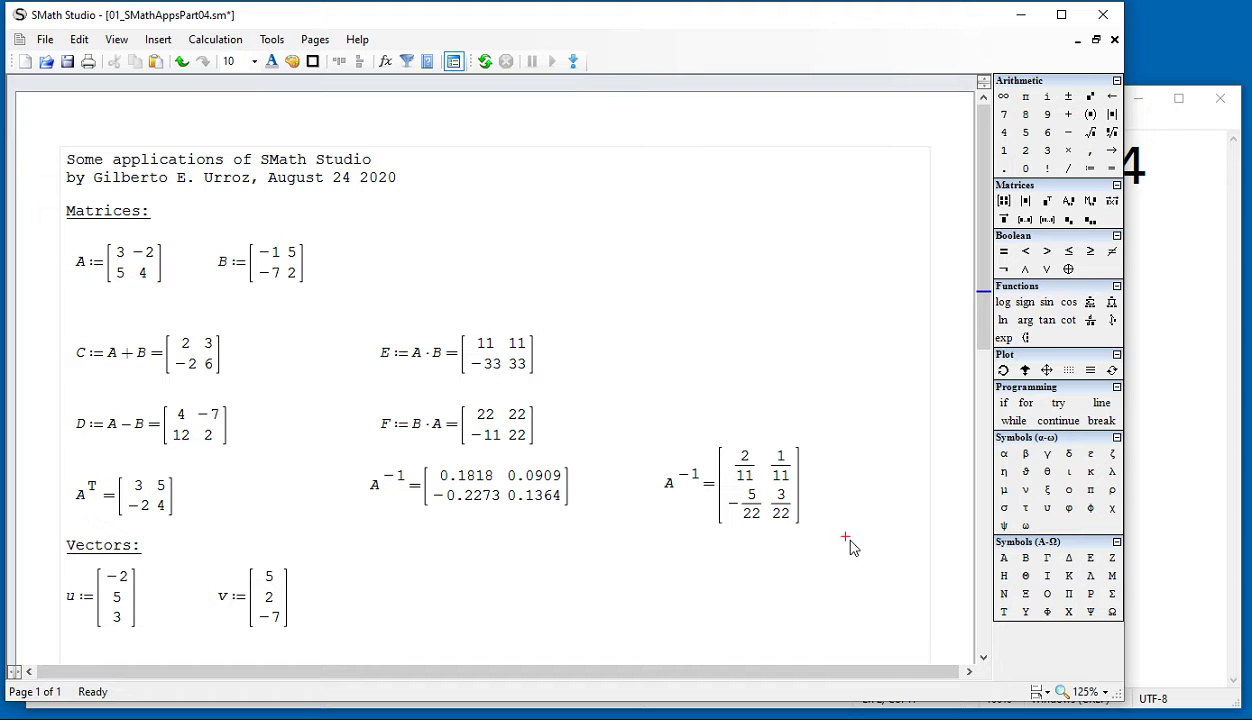
click(983, 657)
drag(983, 657, 983, 657)
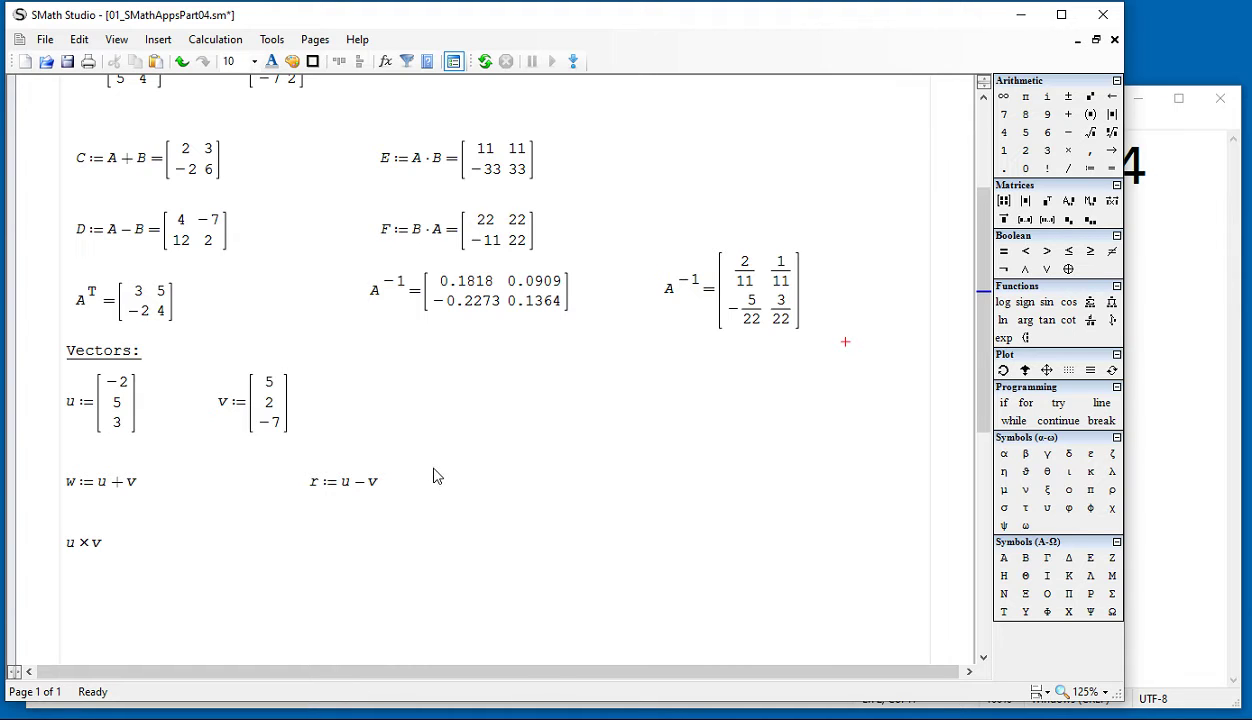
click(536, 408)
text(w:=)
key(ctrl+m)
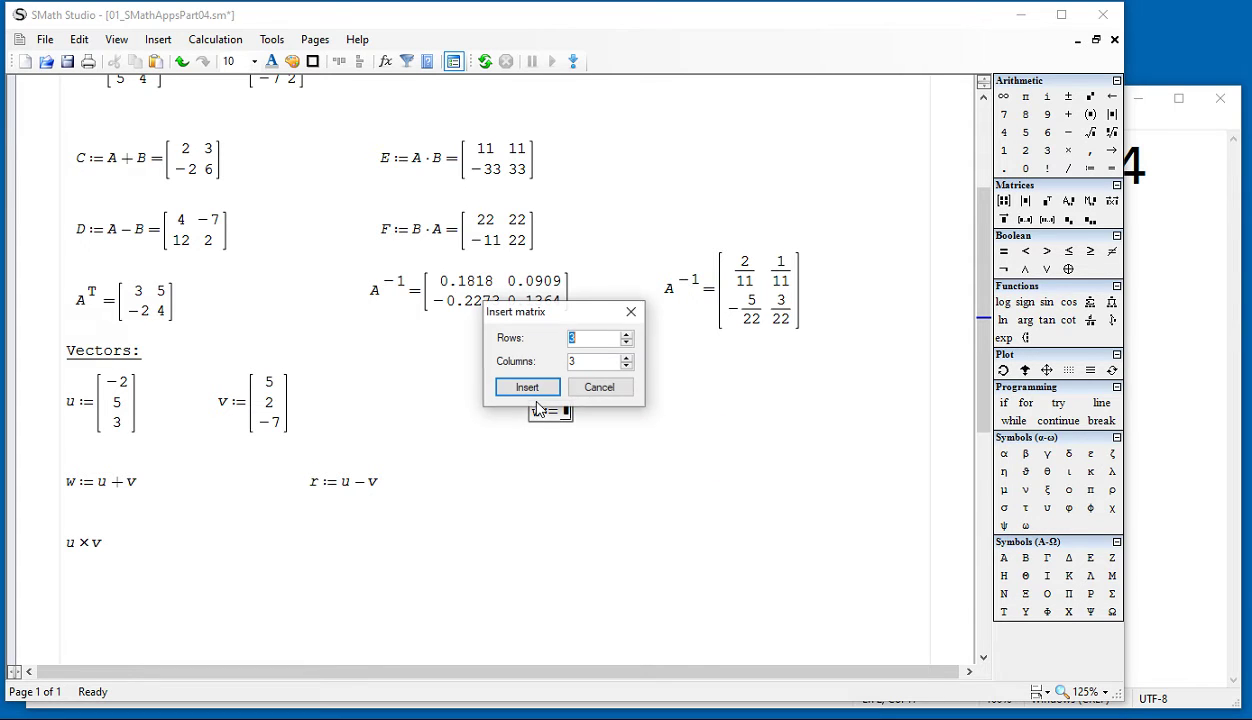
double_click(595, 363)
text(1)
click(548, 389)
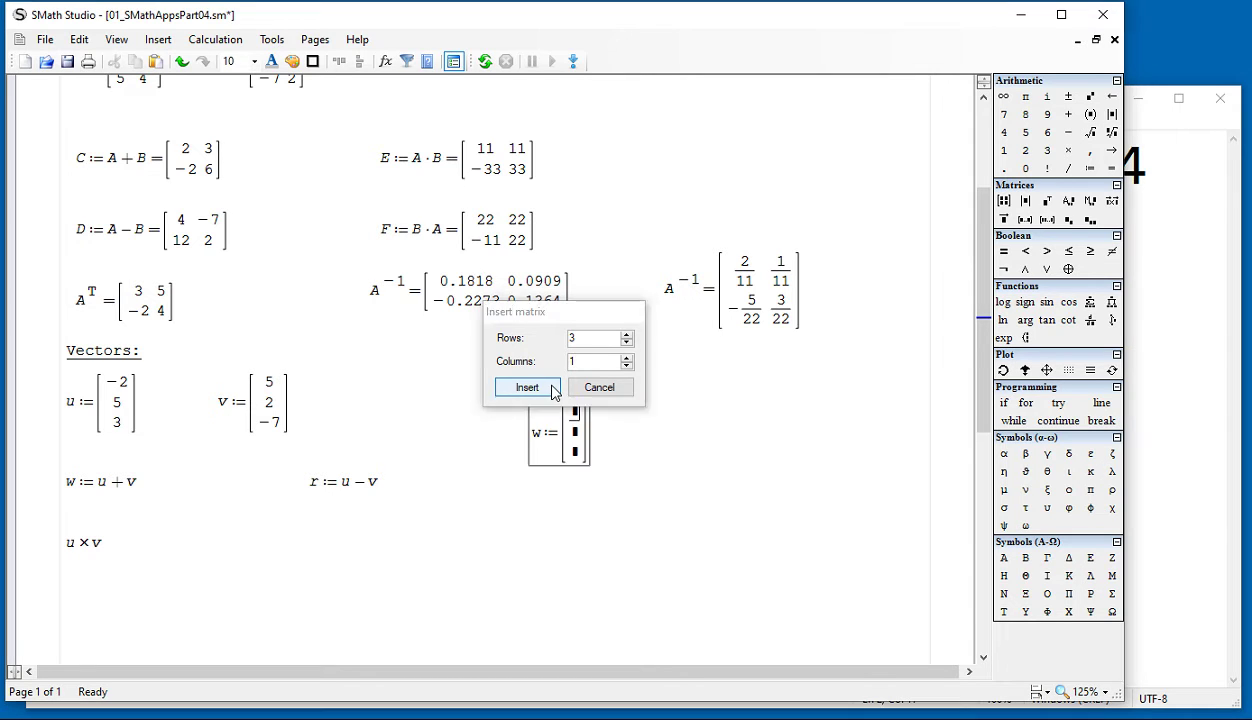
click(593, 430)
drag(601, 436, 600, 392)
drag(352, 403, 62, 400)
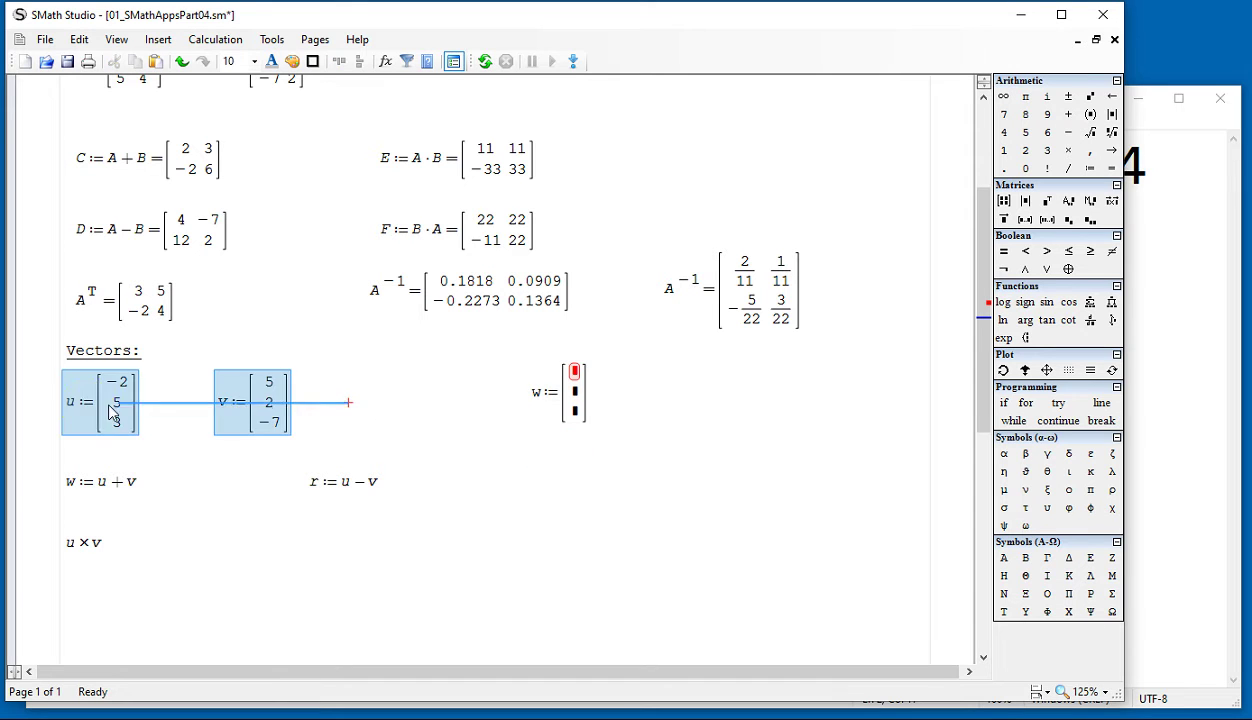
click(672, 404)
drag(672, 408, 520, 400)
key(Delete)
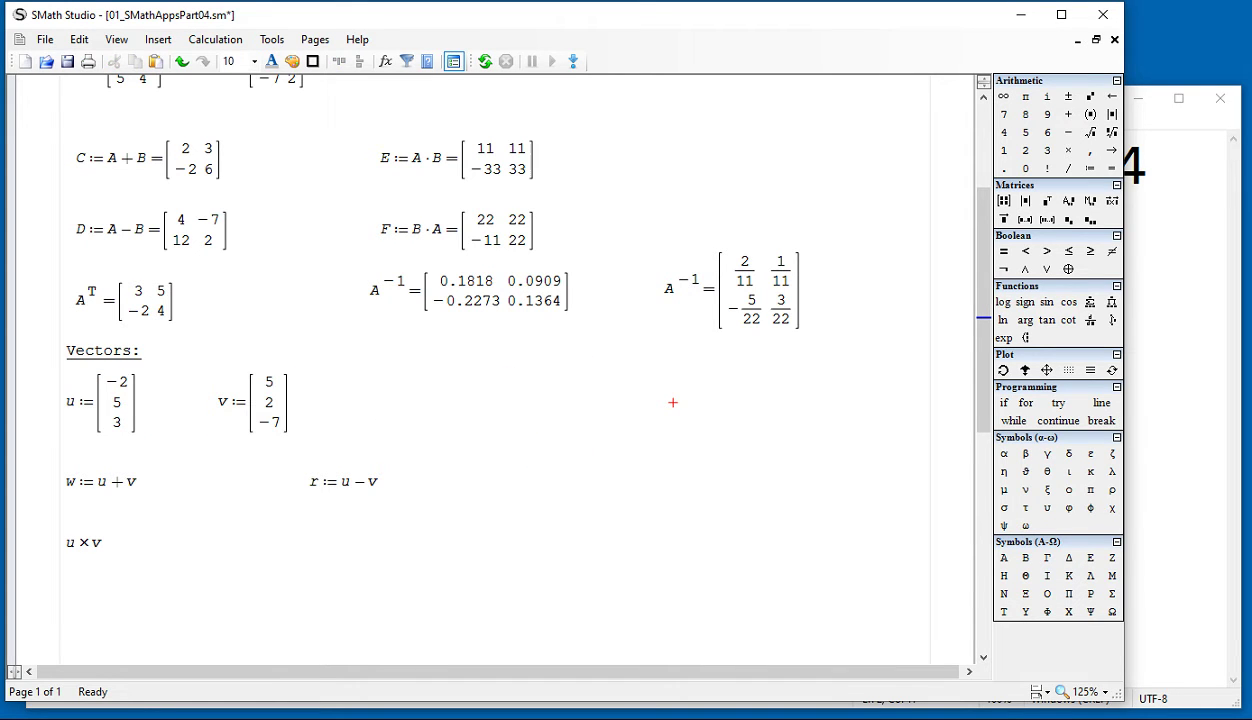
- Evaluate w:=u+v to [3; 7; −4] and move the u×v expression lower
click(141, 484)
text(=)
drag(124, 566, 78, 555)
drag(78, 550, 88, 600)
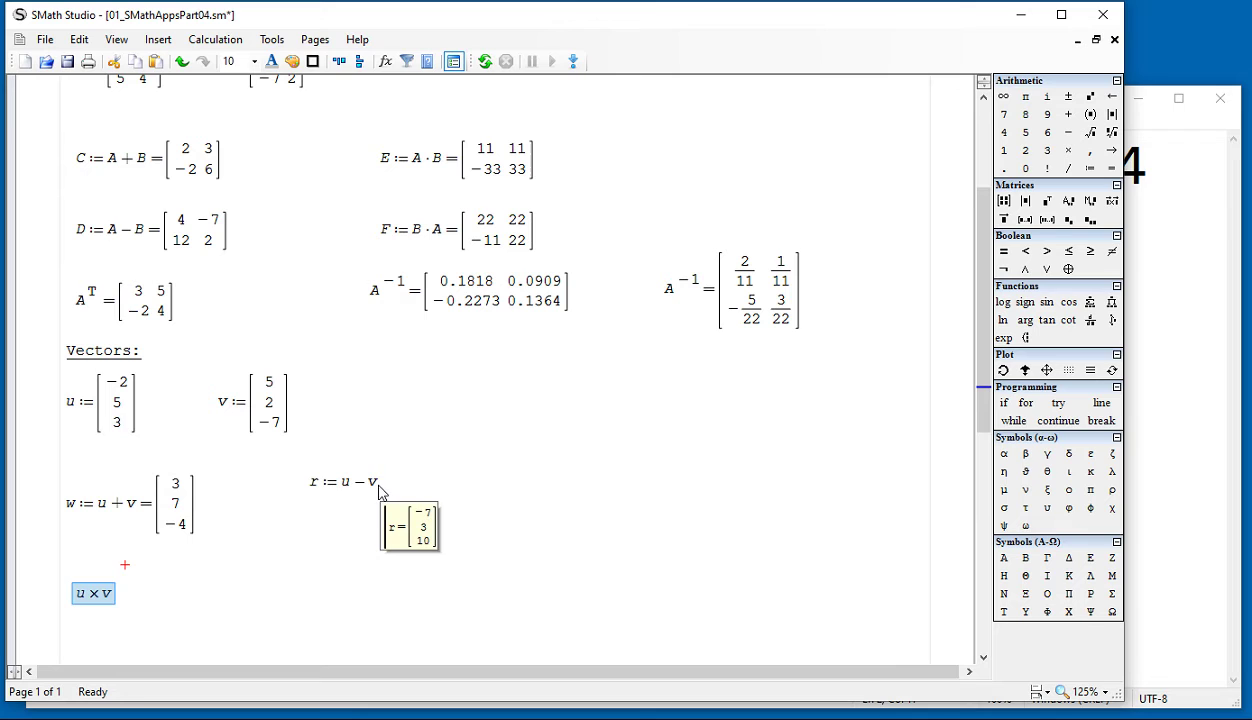
- Evaluate r:=u−v to [−7; 3; 10]
click(379, 489)
text(= [-7; 3; 10)
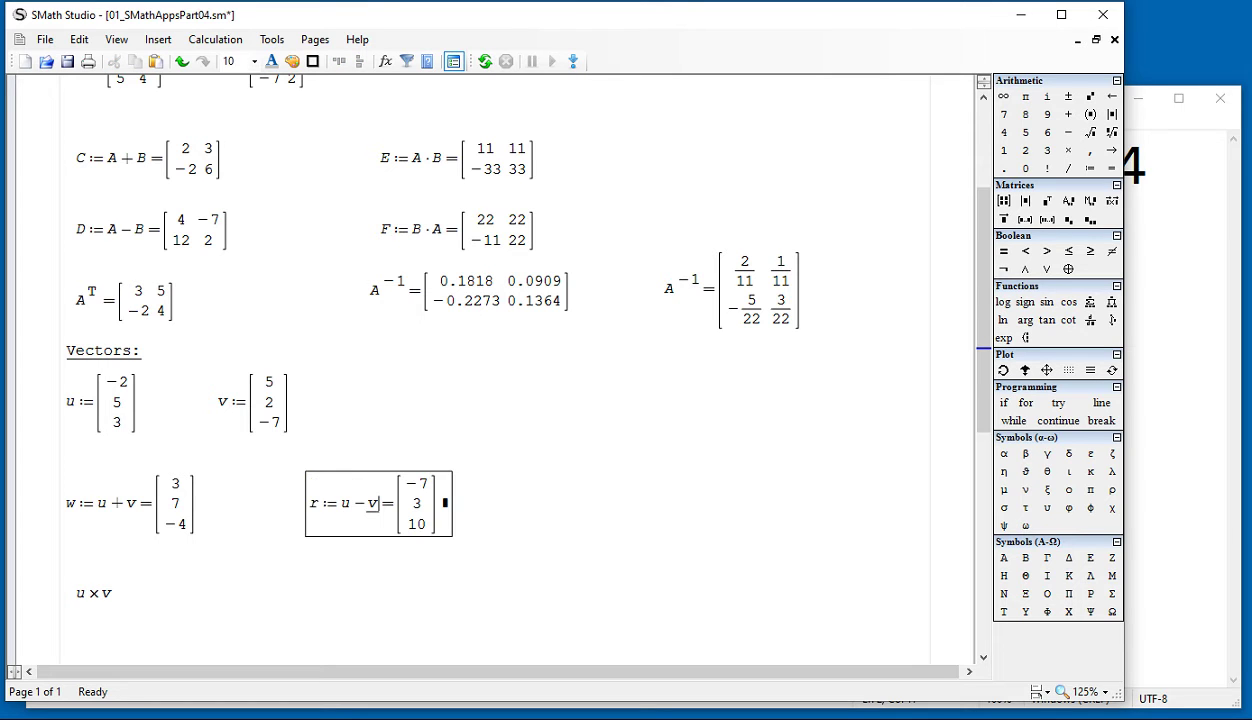
click(533, 516)
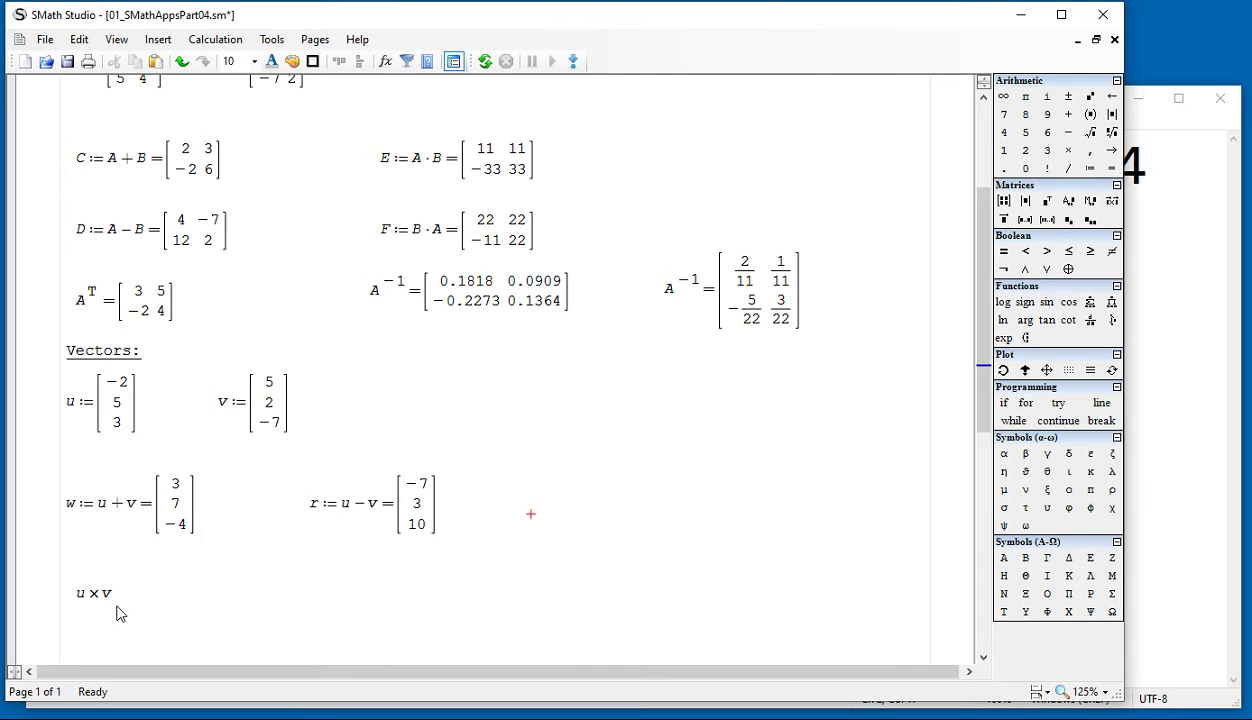
- Replace the old u×v with a Matrices-panel cross product u×v evaluating to [−41; 1; −29]
click(196, 604)
drag(145, 626, 94, 594)
key(Delete)
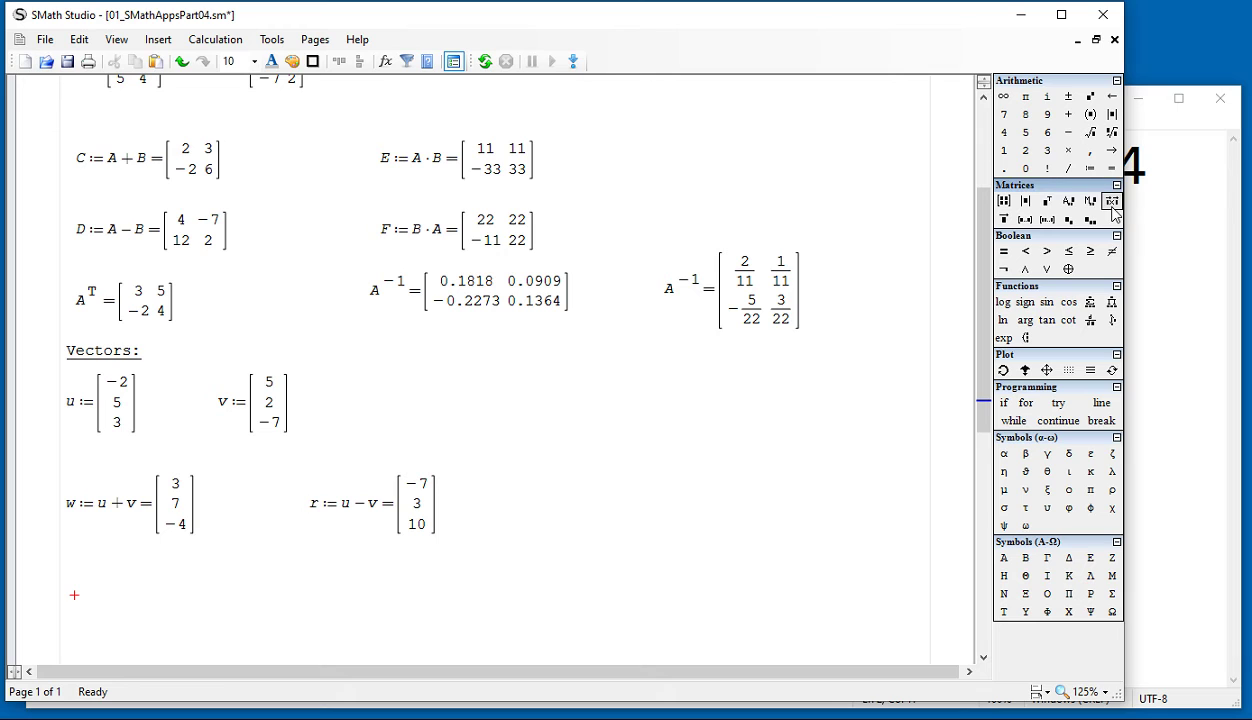
click(1111, 200)
text(u×)
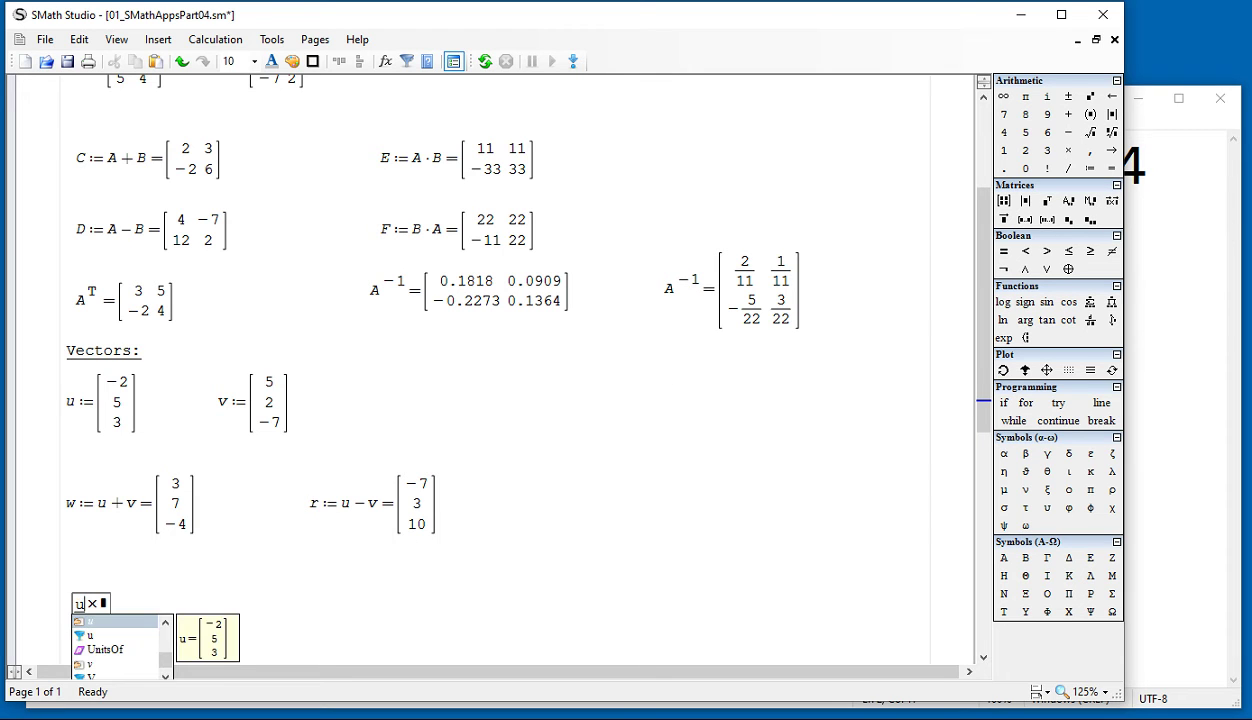
key(Right)
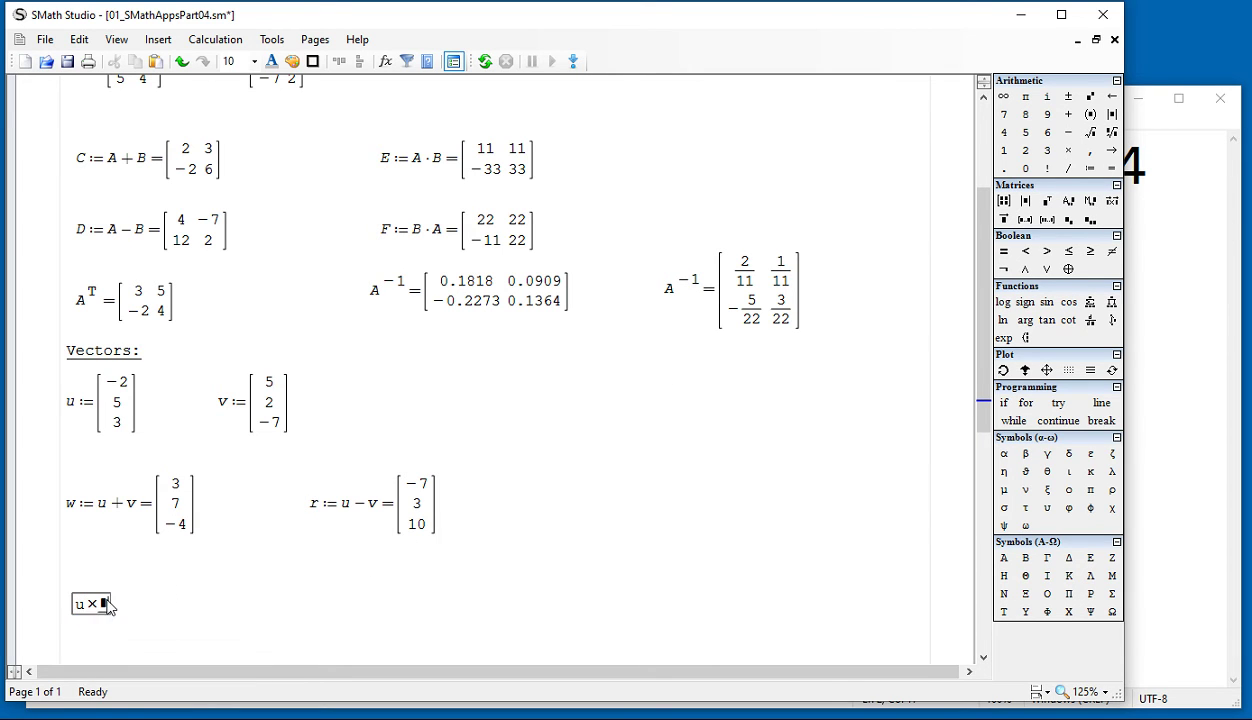
text(v)
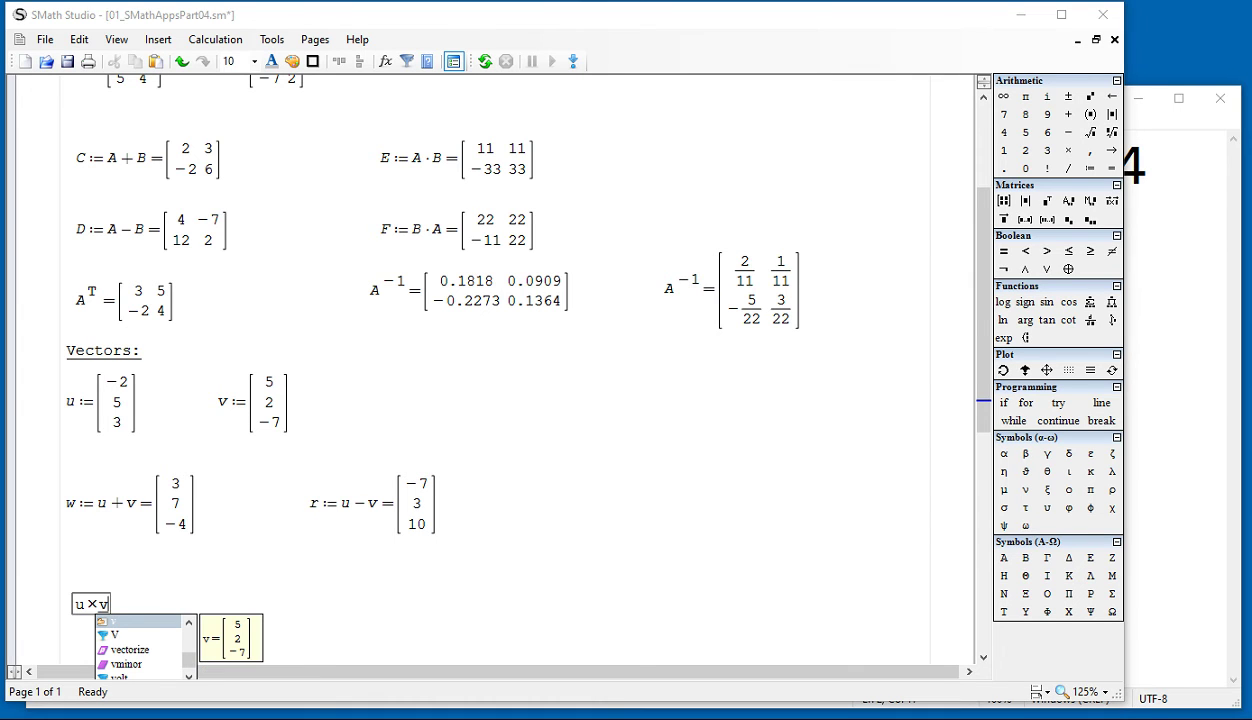
click(701, 546)
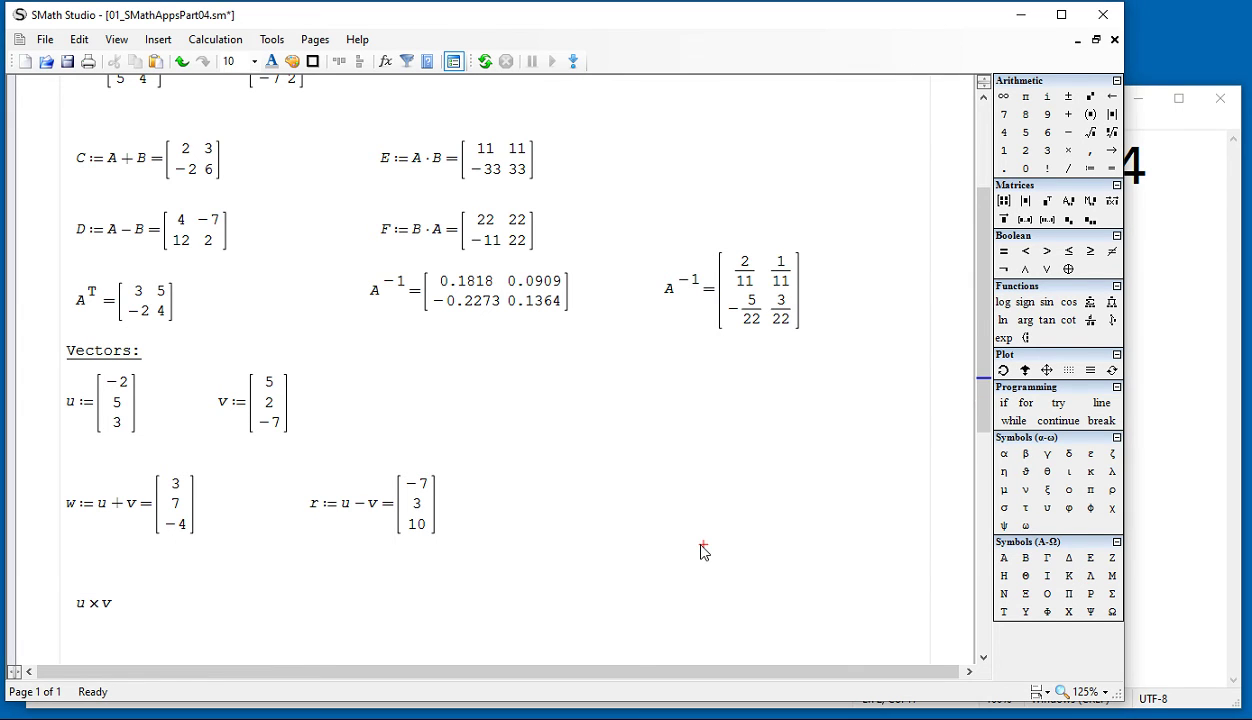
click(110, 605)
text(=)
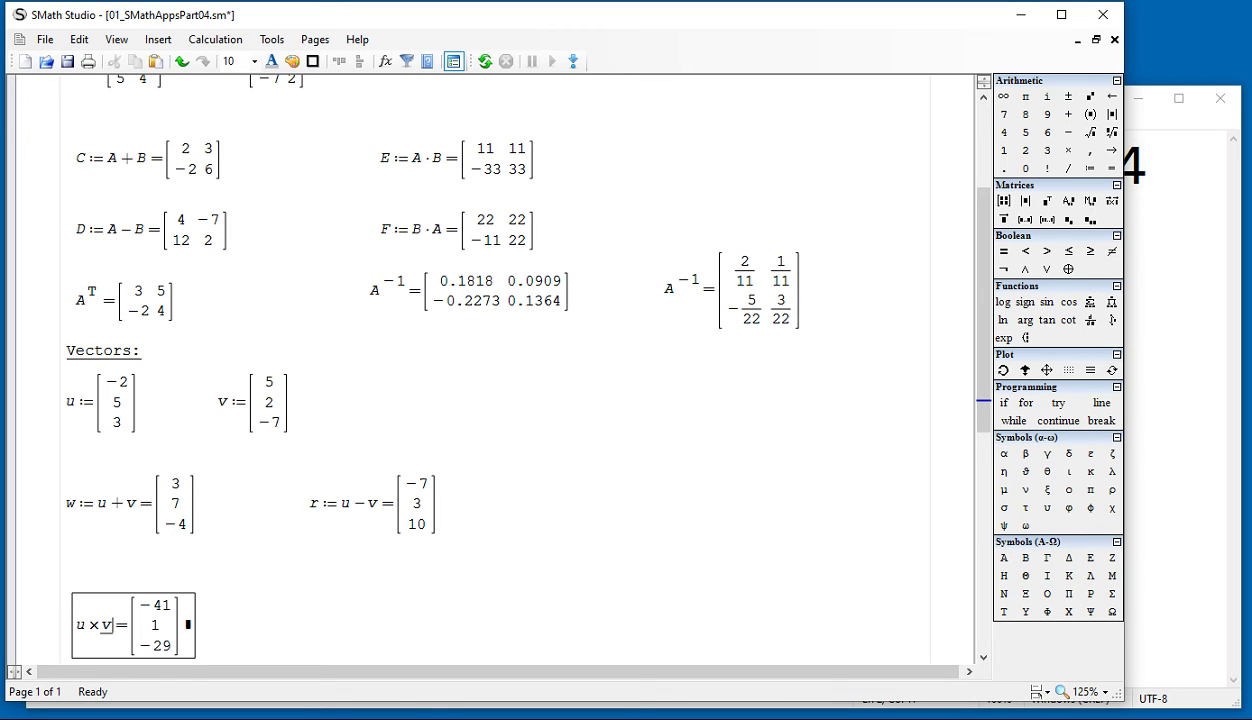
click(459, 626)
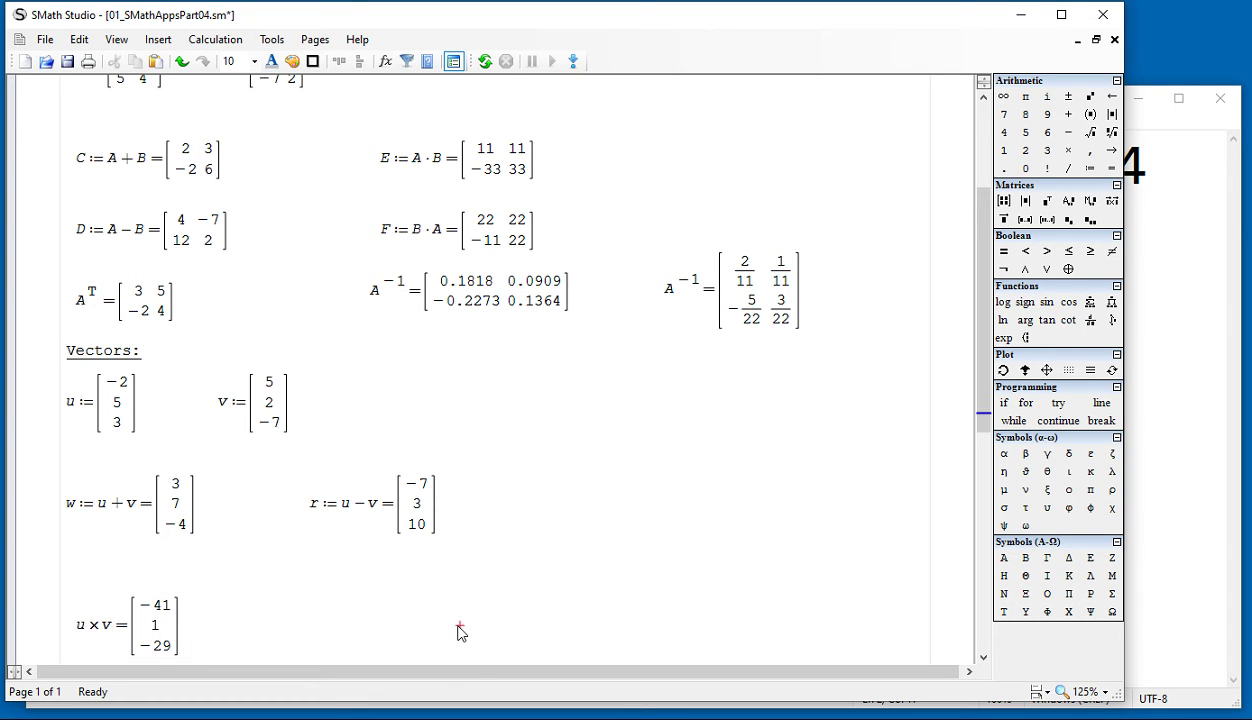
- Add the cross product v×u beside it, evaluating to [41; −1; 29]
click(297, 615)
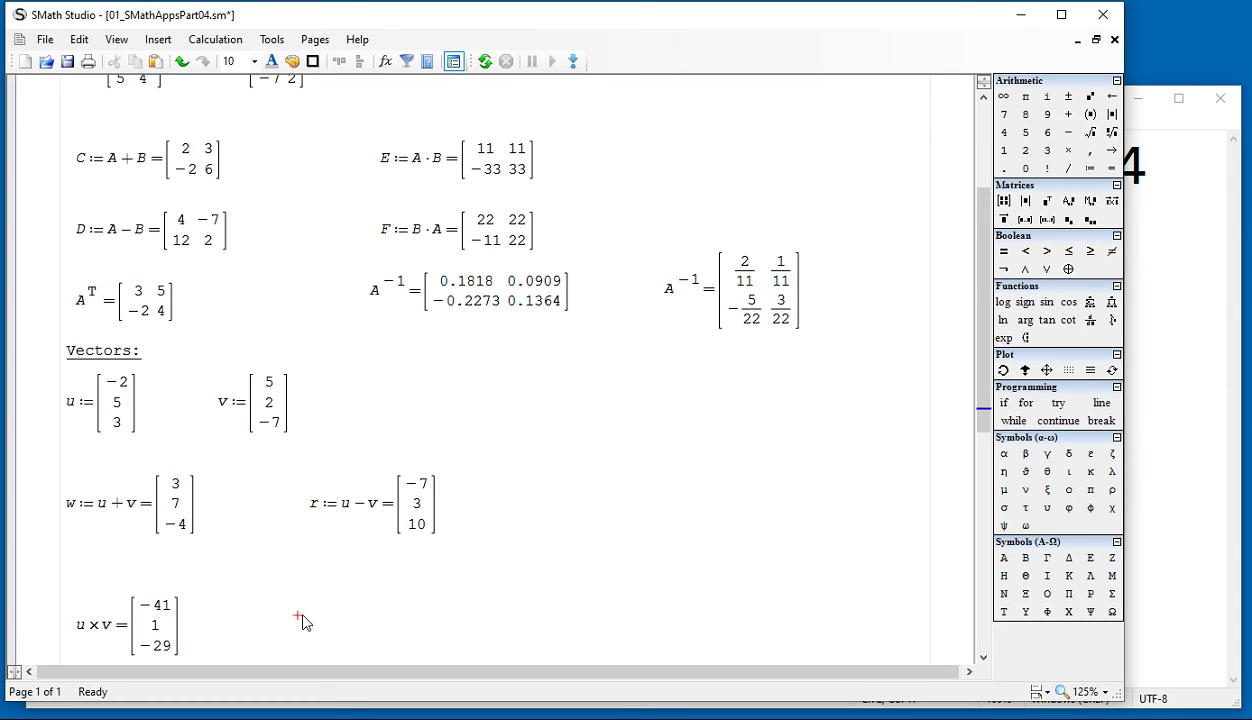
click(1112, 201)
text(v×)
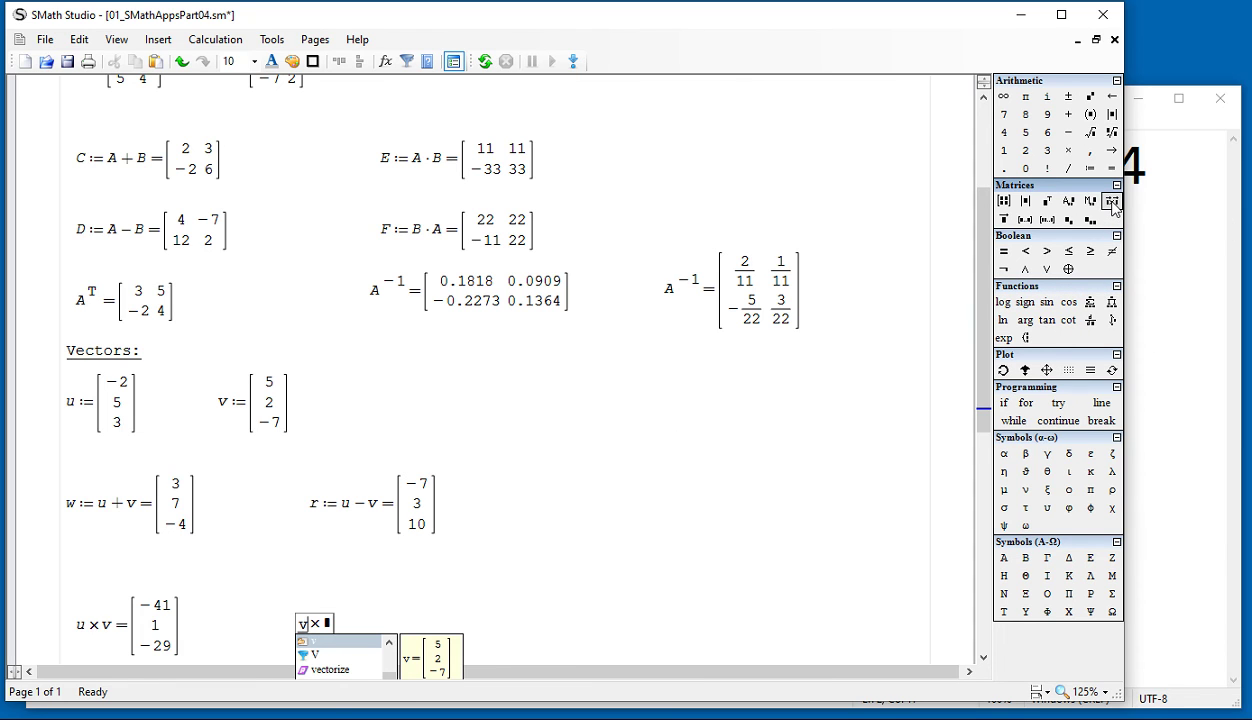
click(327, 624)
text(u=)
mouse_move(429, 637)
mouse_down()
mouse_move(405, 637)
mouse_move(427, 621)
mouse_up()
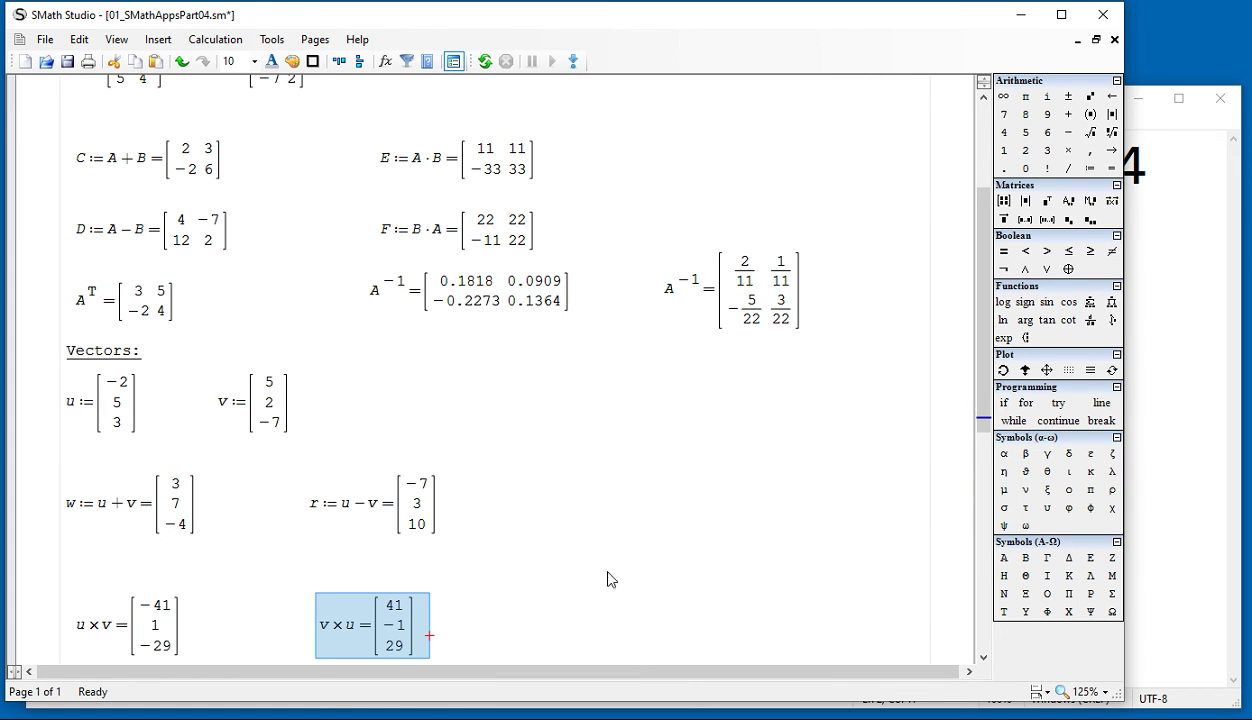
click(591, 494)
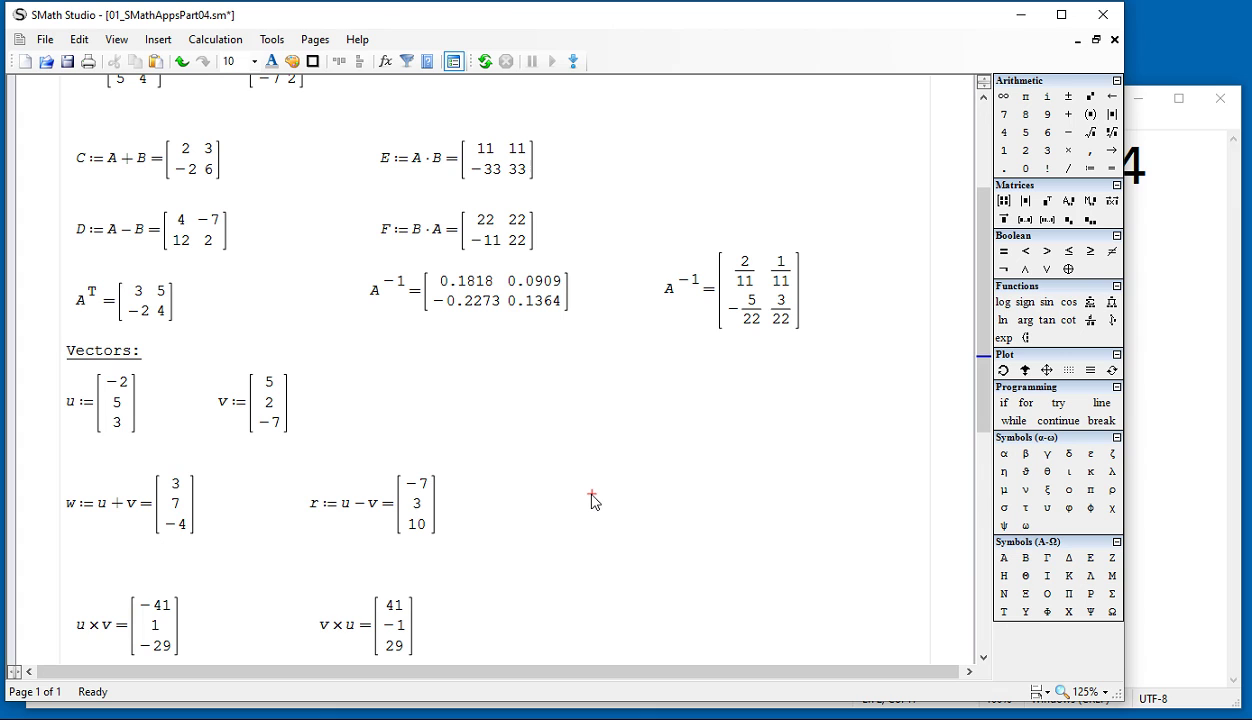
- Evaluate the outer product u·vᵀ as the 3×3 matrix [−10 −4 14; 25 10 −35; 15 6 −21]
text(u)
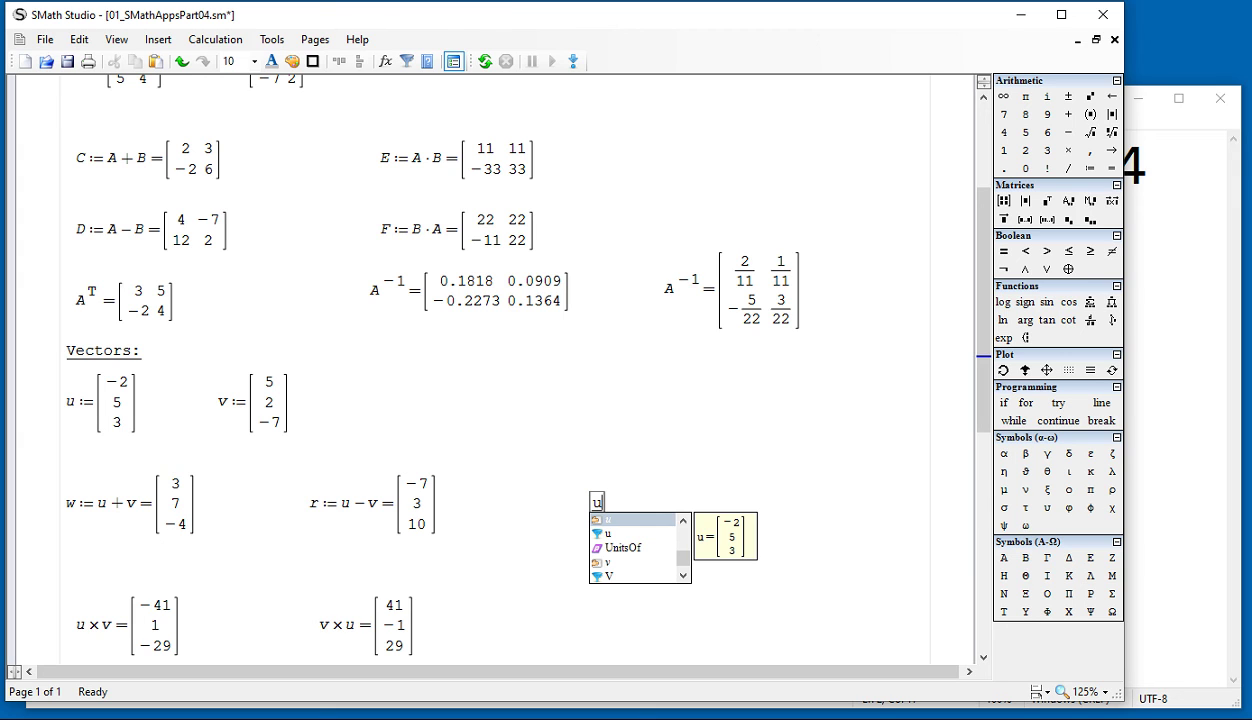
key(Escape)
text(*)
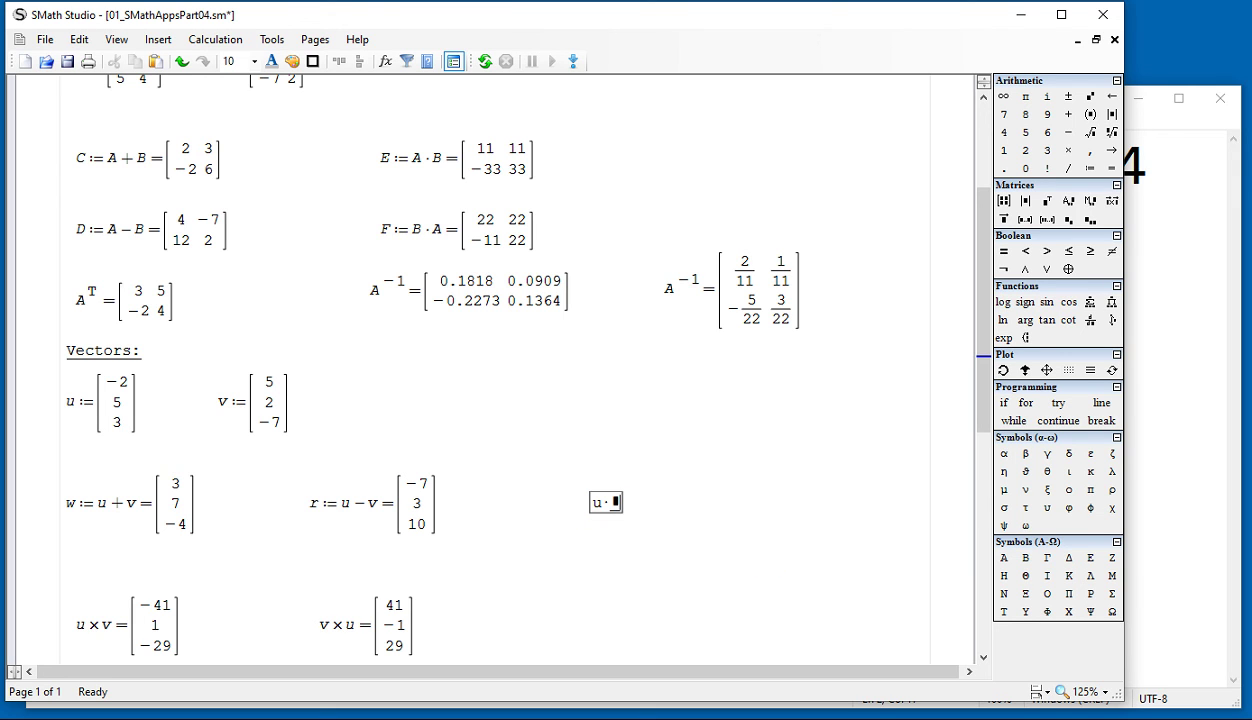
click(1048, 212)
text(vT)
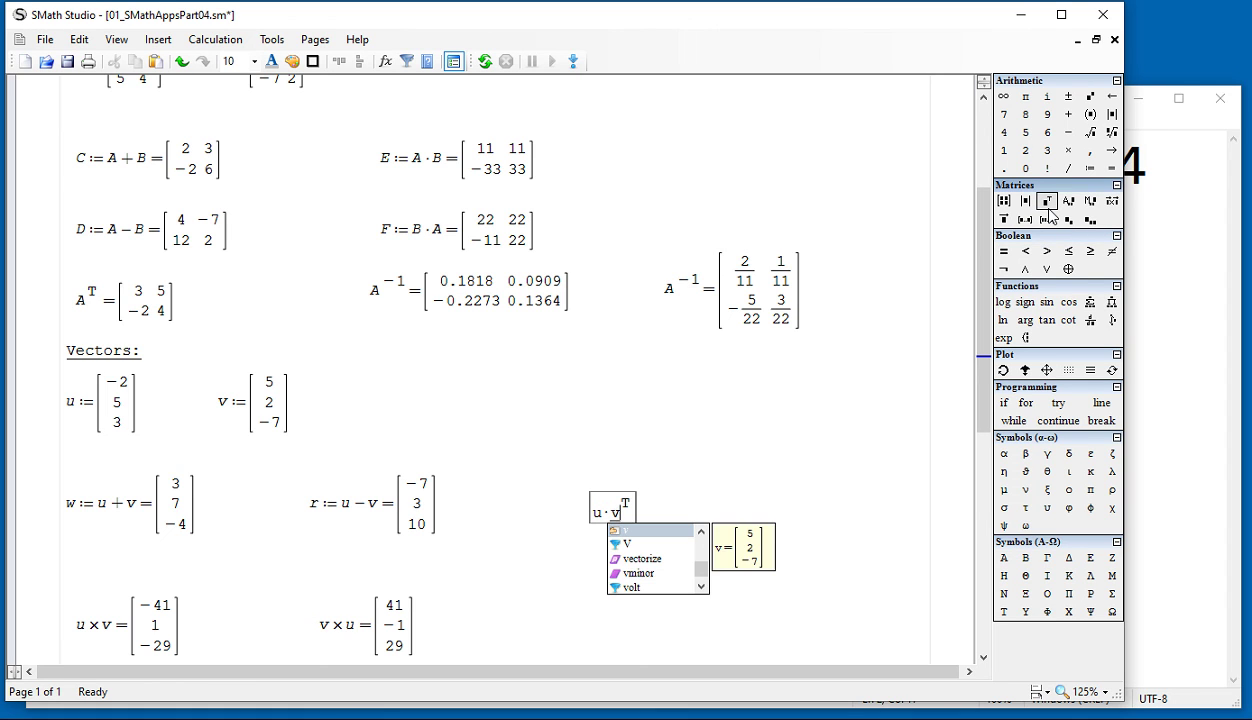
text(=)
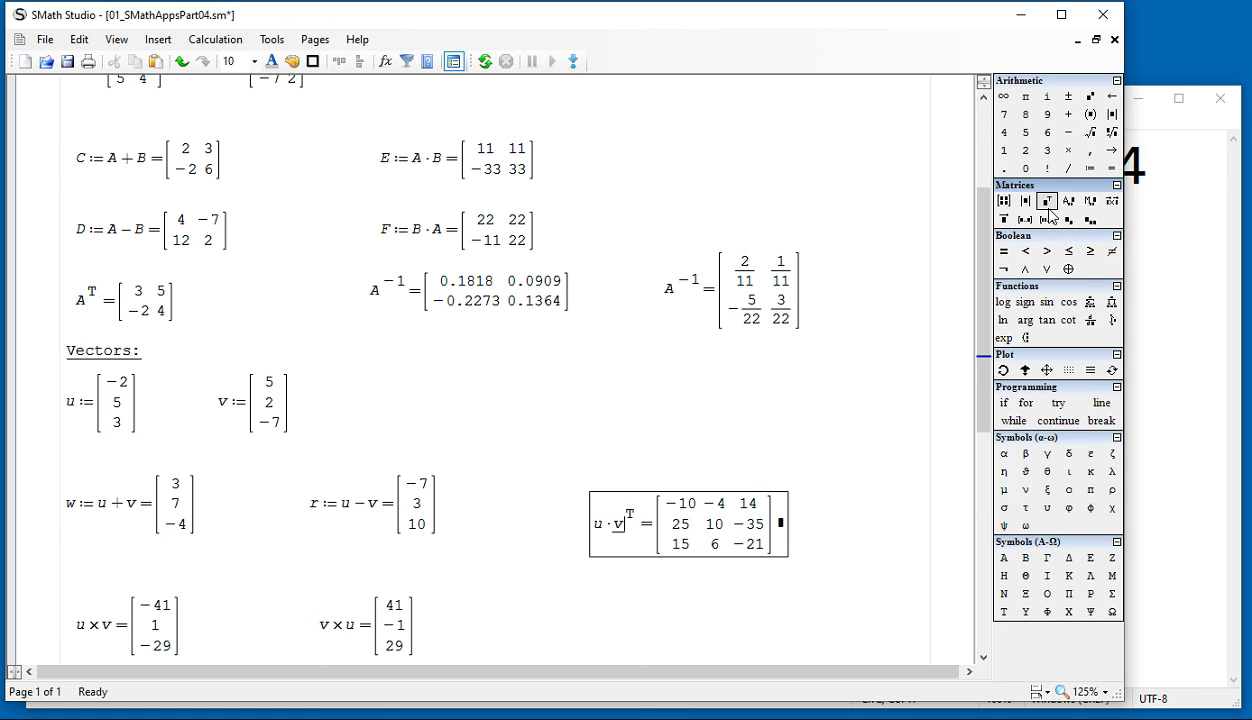
click(840, 497)
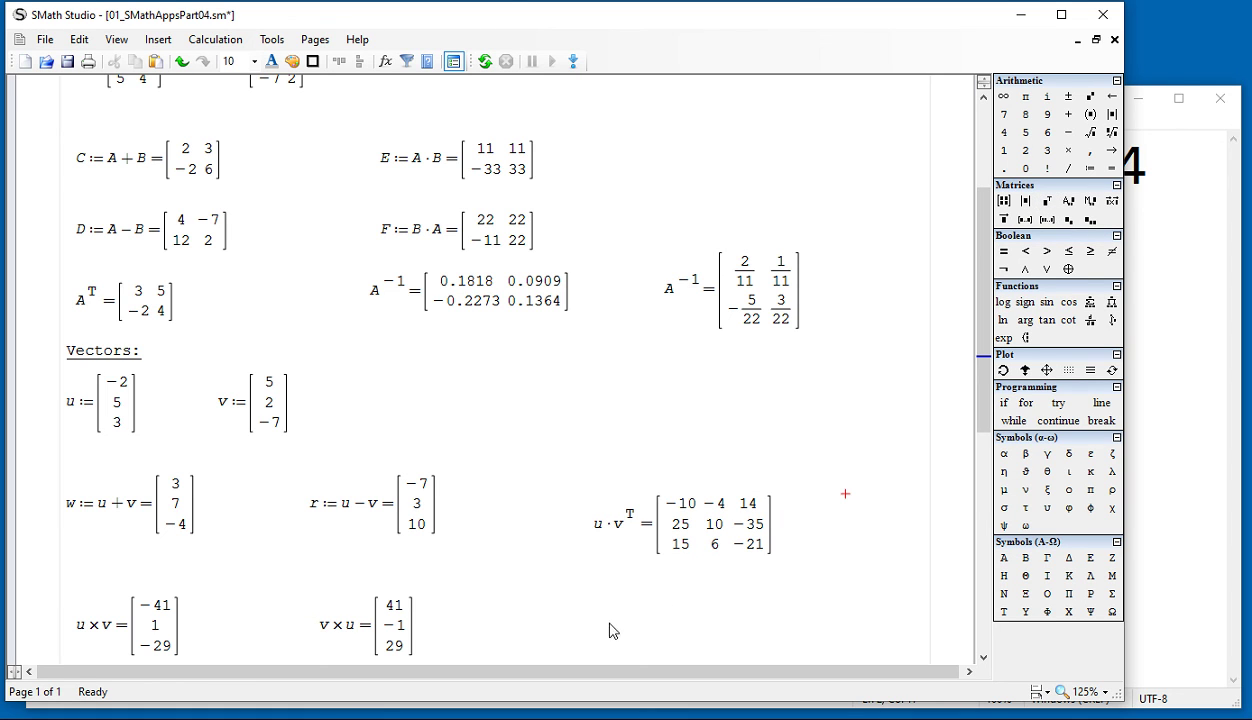
- Evaluate the dot product uᵀ·v below it as [−21]
click(592, 597)
text(u)
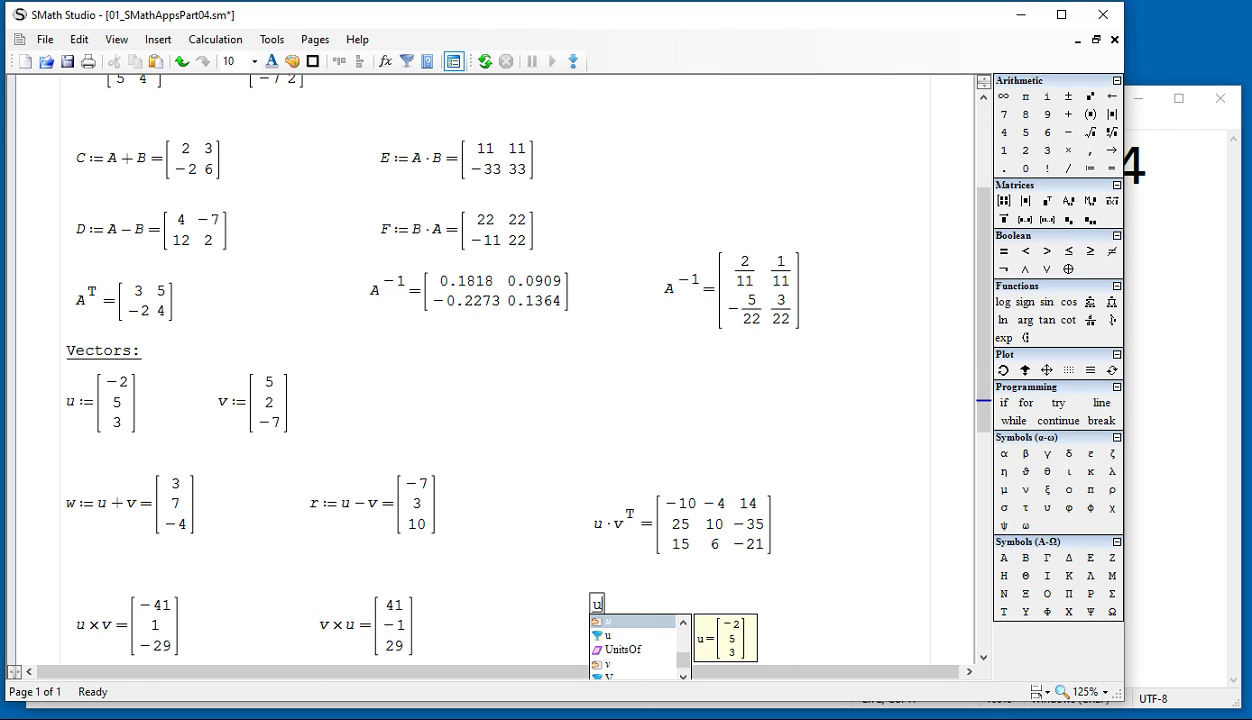
click(1050, 206)
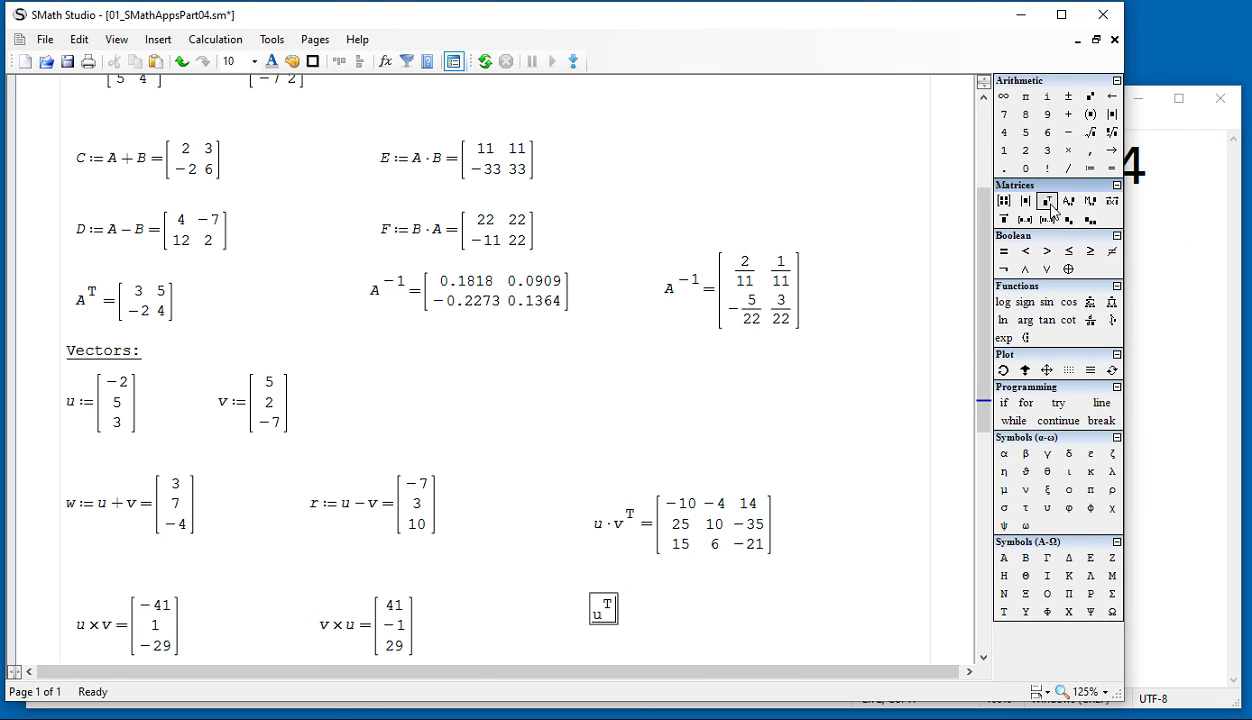
text(*v=)
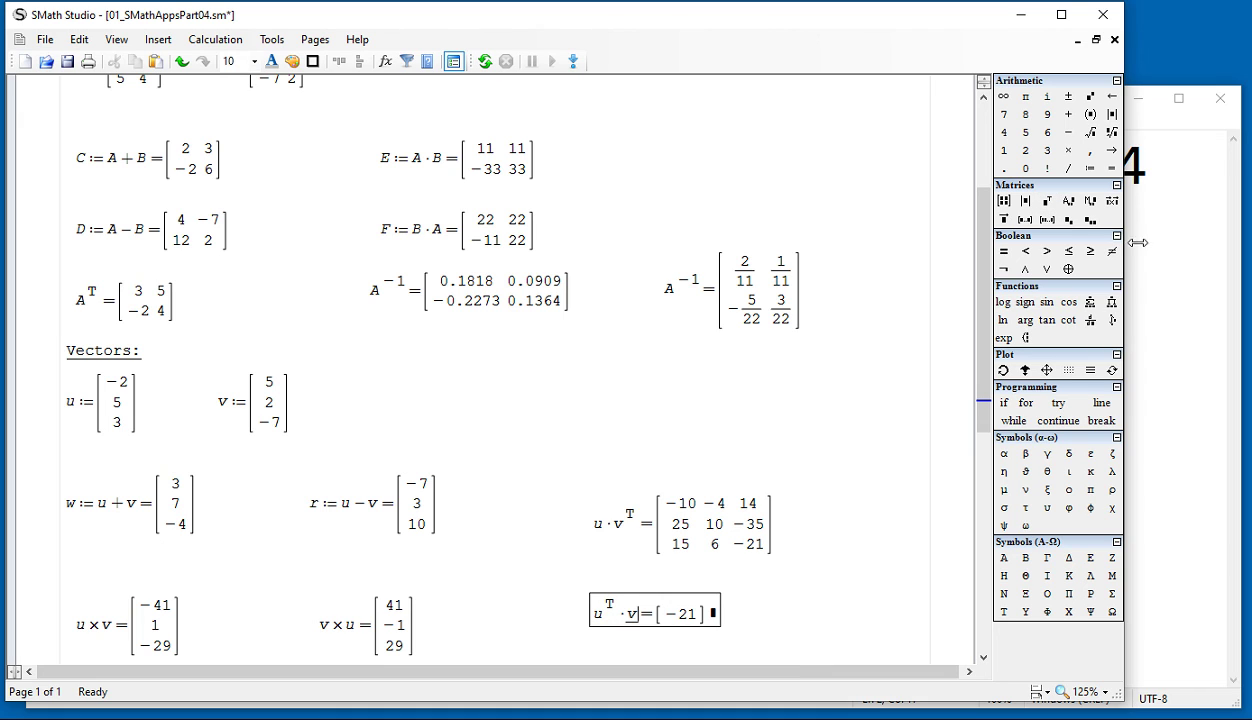
click(856, 579)
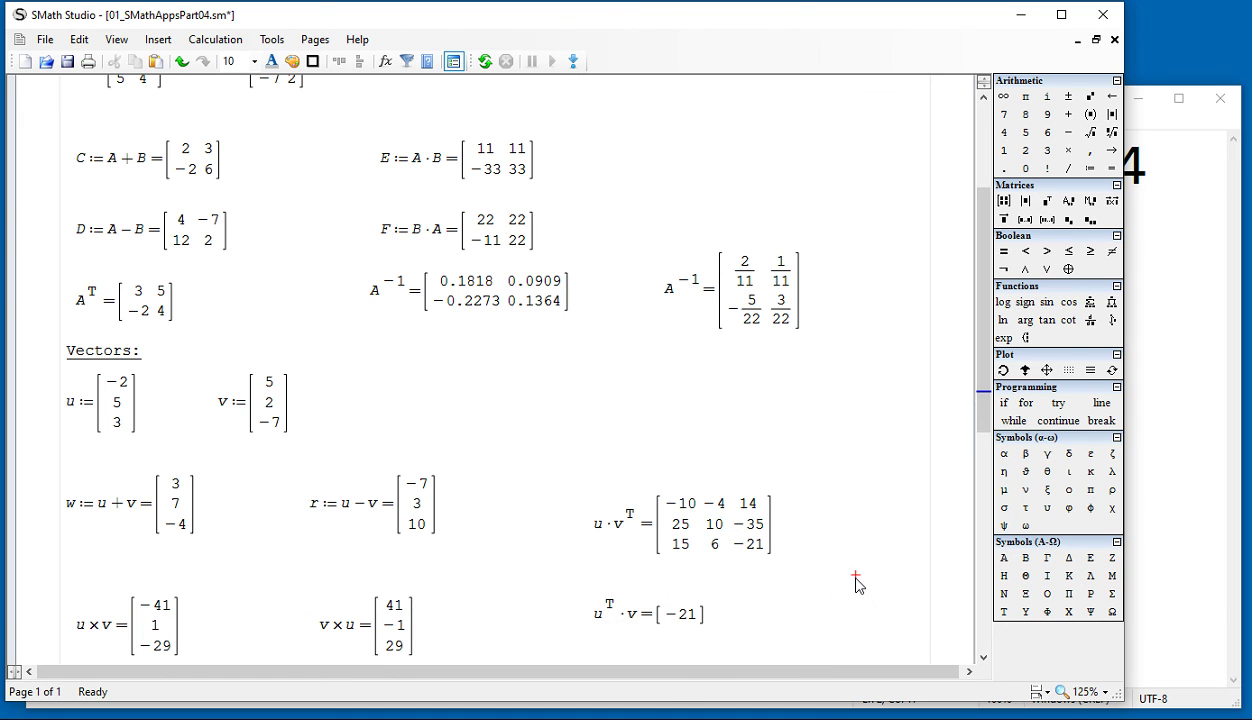
click(985, 160)
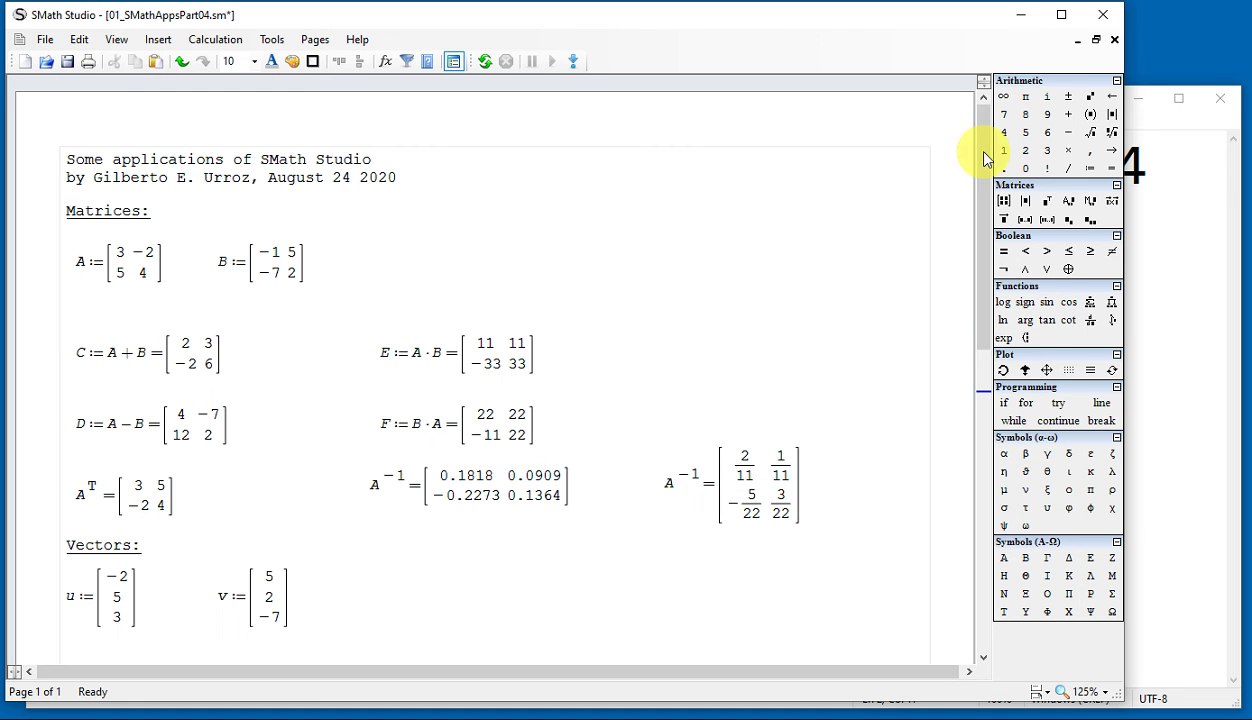
click(1200, 346)
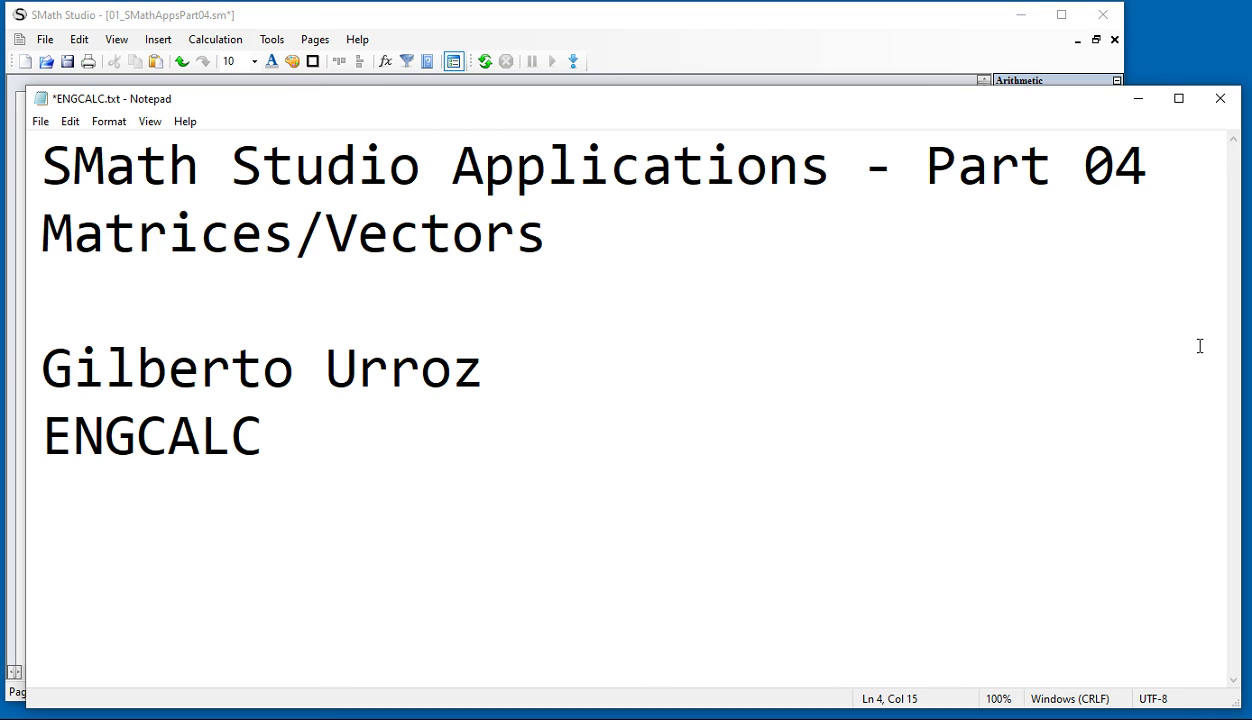